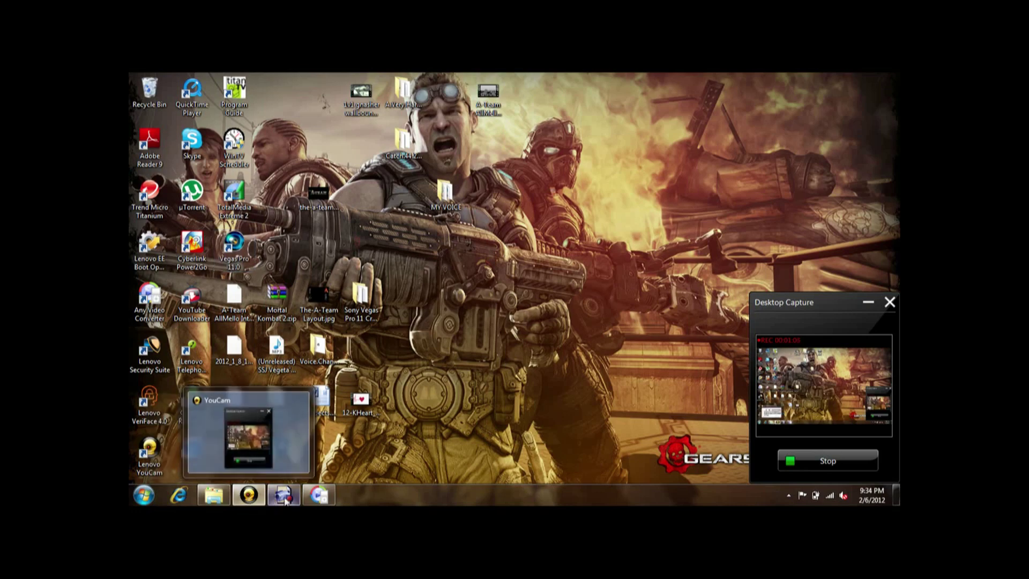
Show the live game feed with the PLAYSTATION 3 preset saving M2TS, then switch to Explorer
left_click(248, 495)
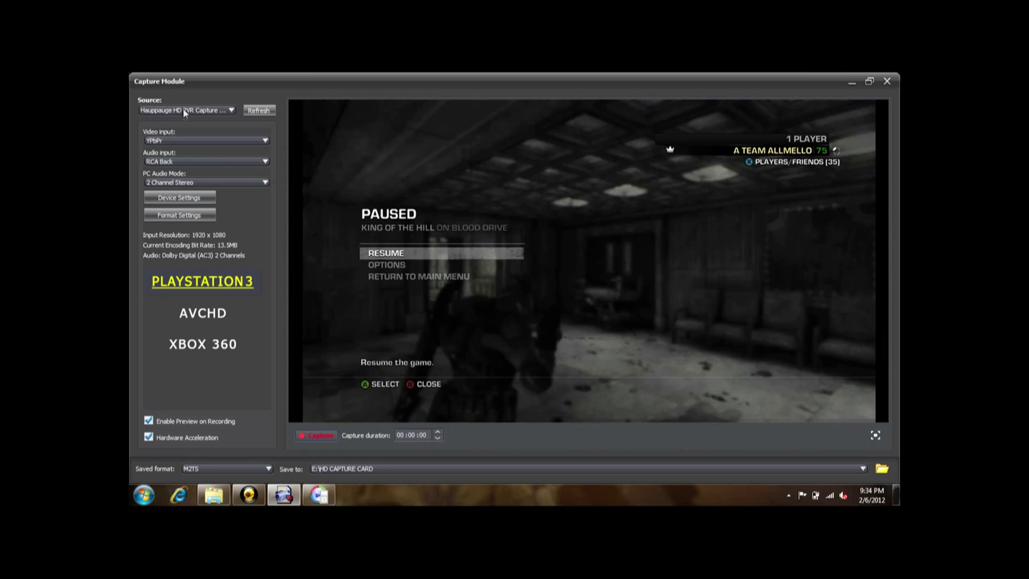
left_click(221, 345)
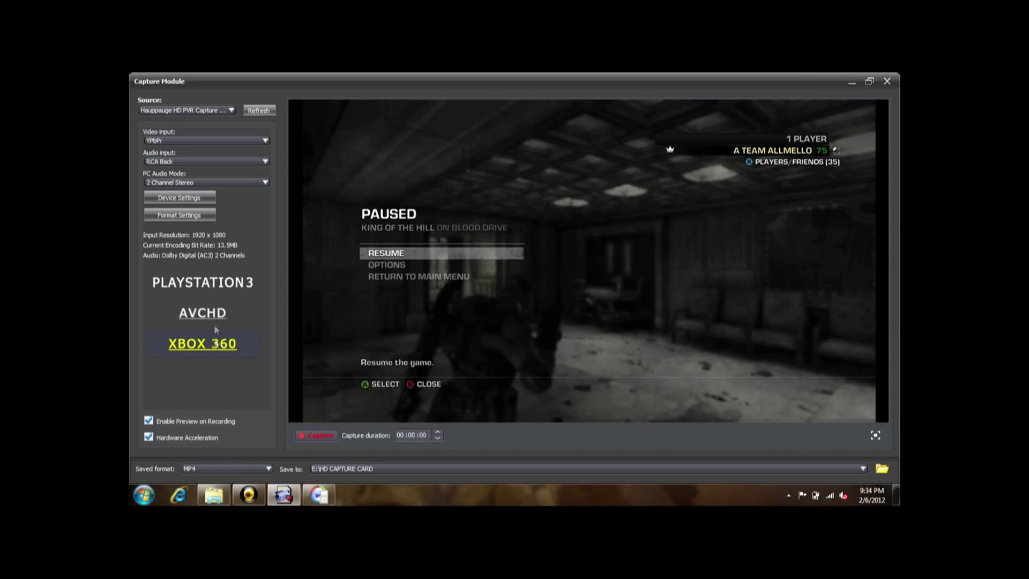
left_click(209, 283)
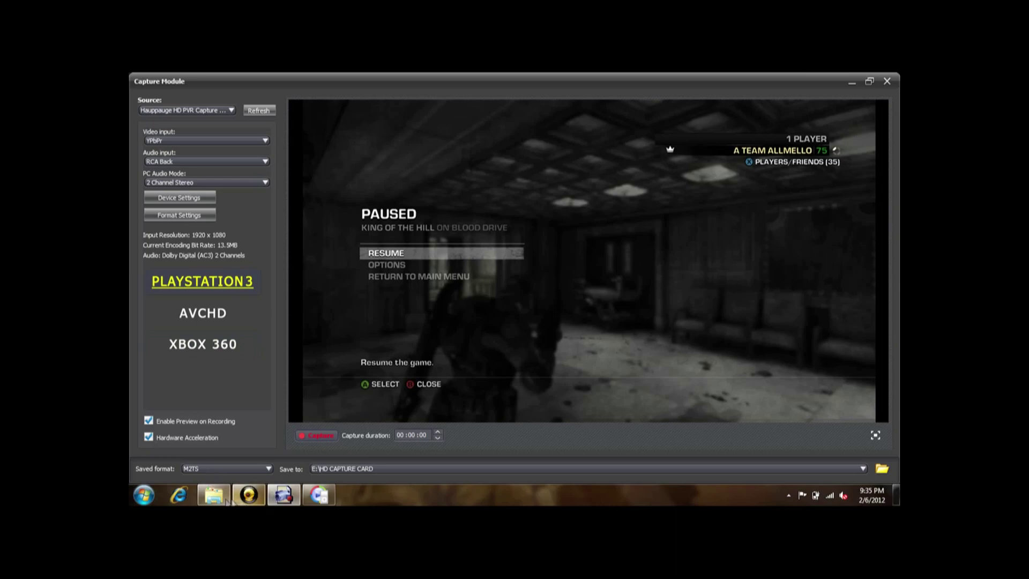
left_click(214, 494)
Browse the HD CAPTURE CARD captures, peeking into the road to 1600 folder and back
scroll(440, 279, "up", 6)
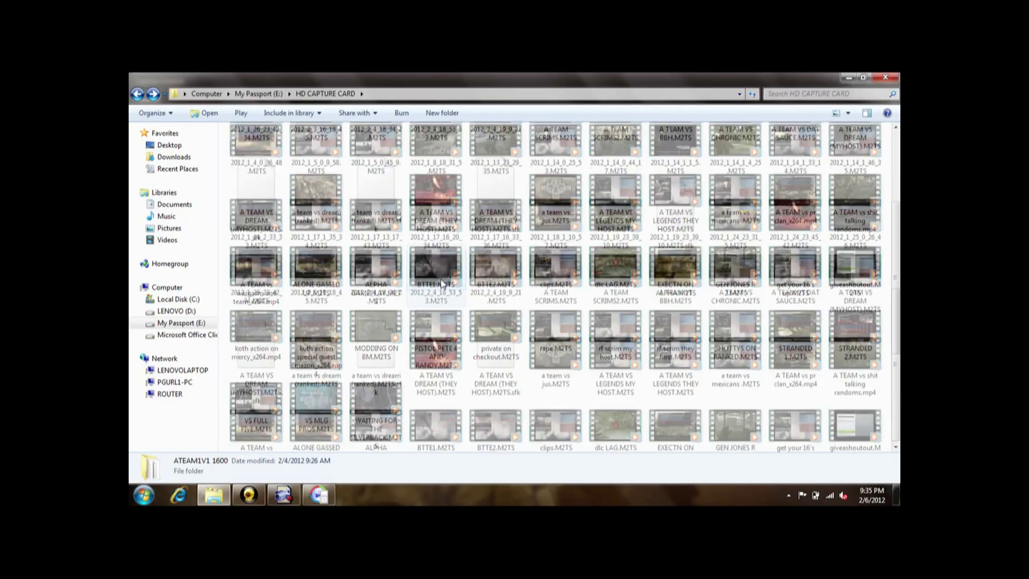
scroll(397, 292, "down", 6)
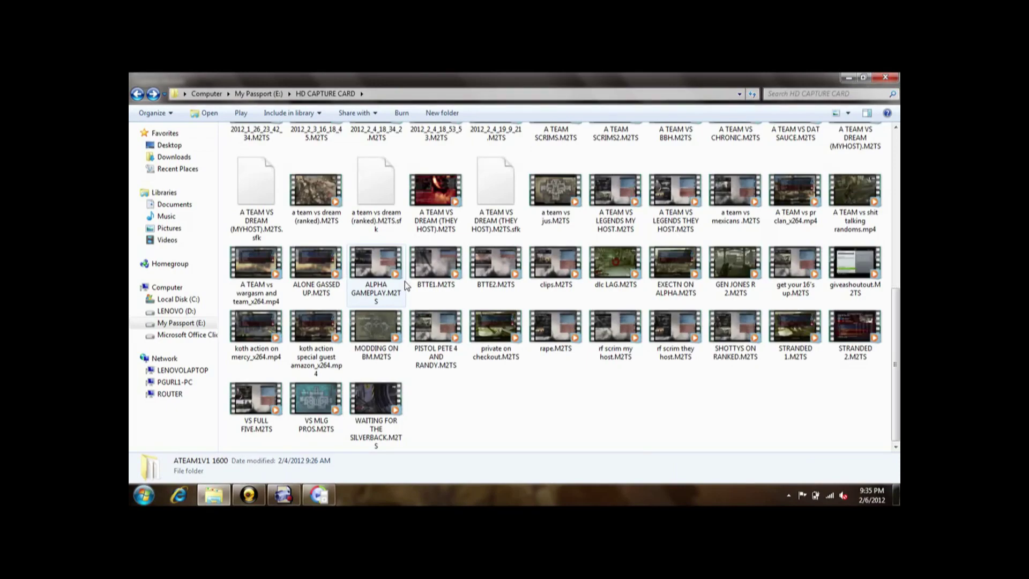
scroll(417, 403, "up", 6)
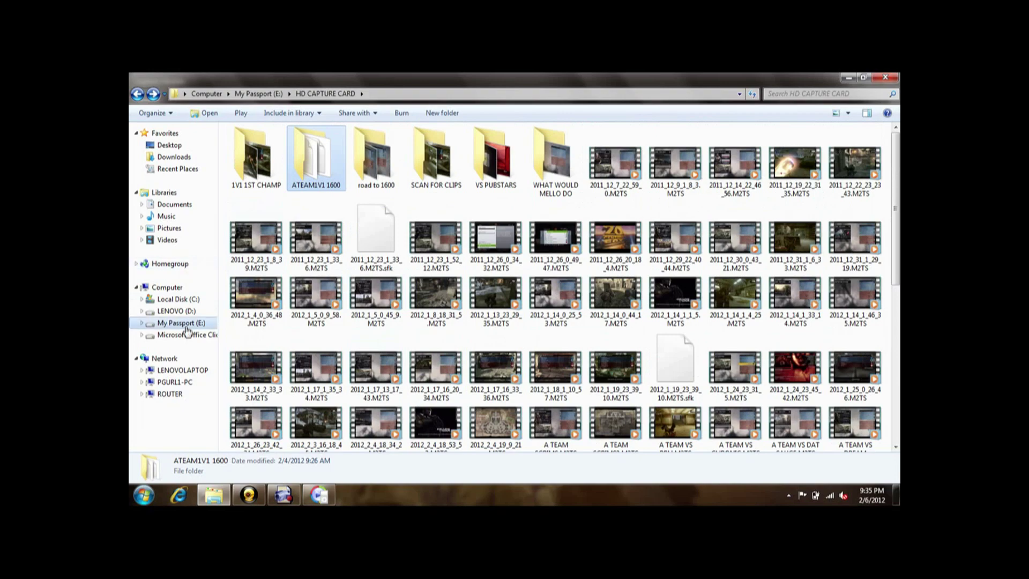
double_click(396, 185)
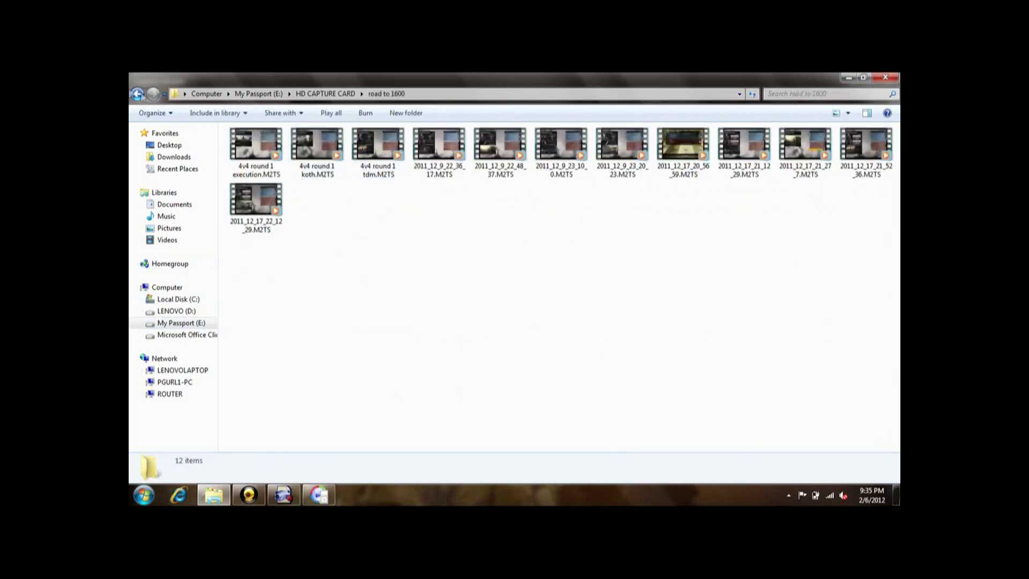
key("BackSpace")
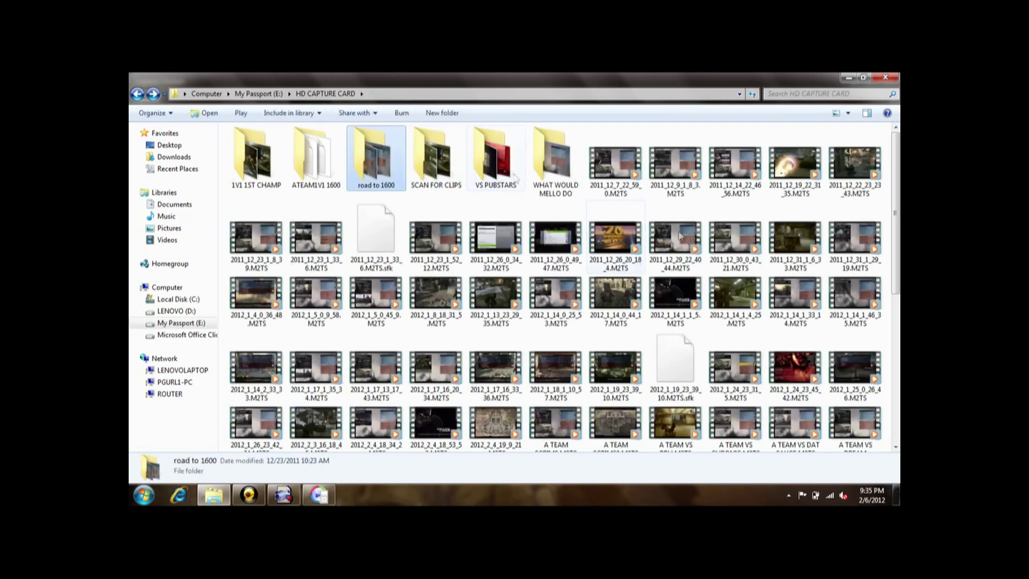
Play the old 2011_12_26_20_18_4.M2TS capture, close the player, and return to Capture Module
left_click(609, 249)
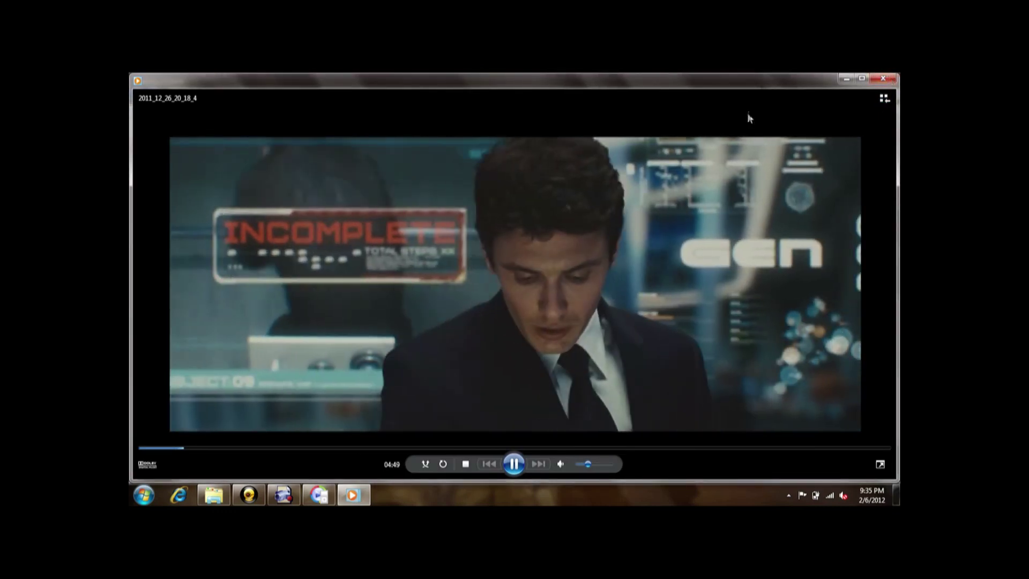
left_click(882, 78)
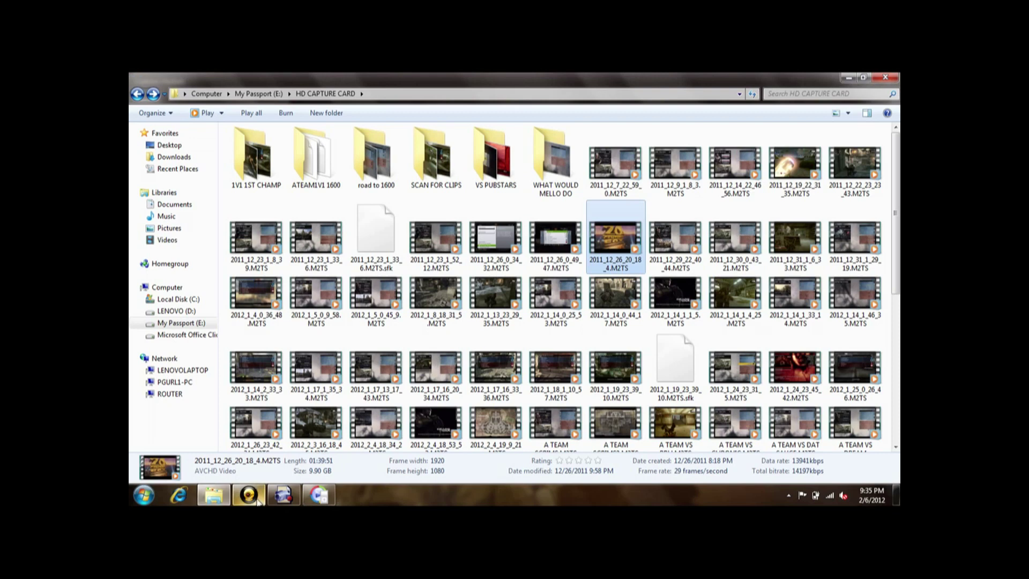
mouse_move(282, 501)
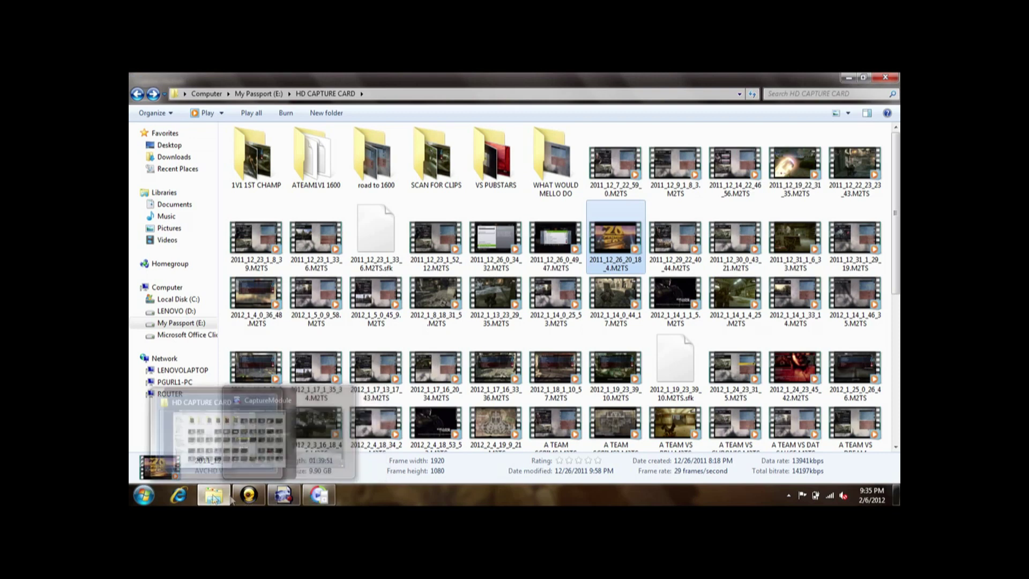
left_click(249, 497)
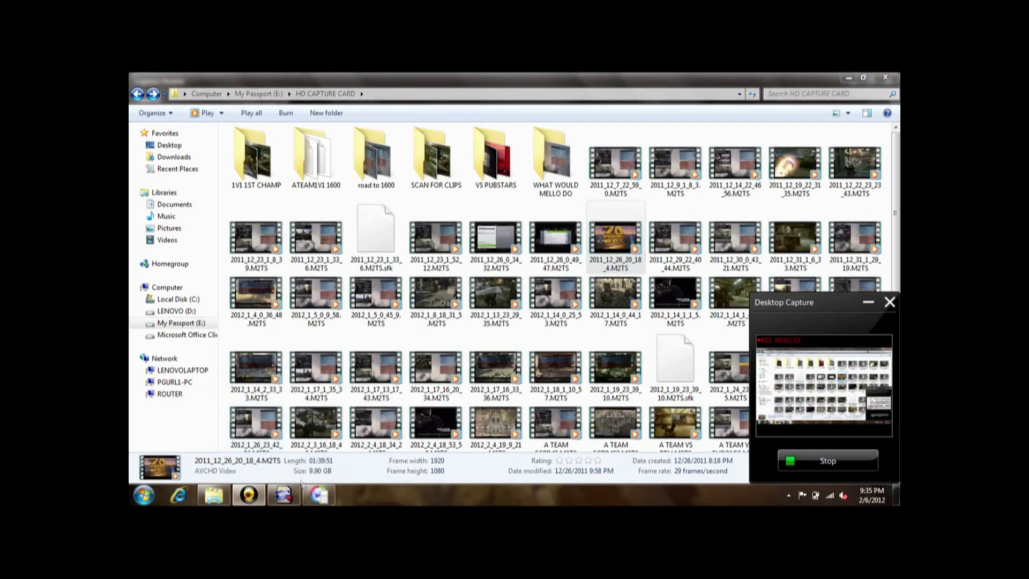
left_click(281, 501)
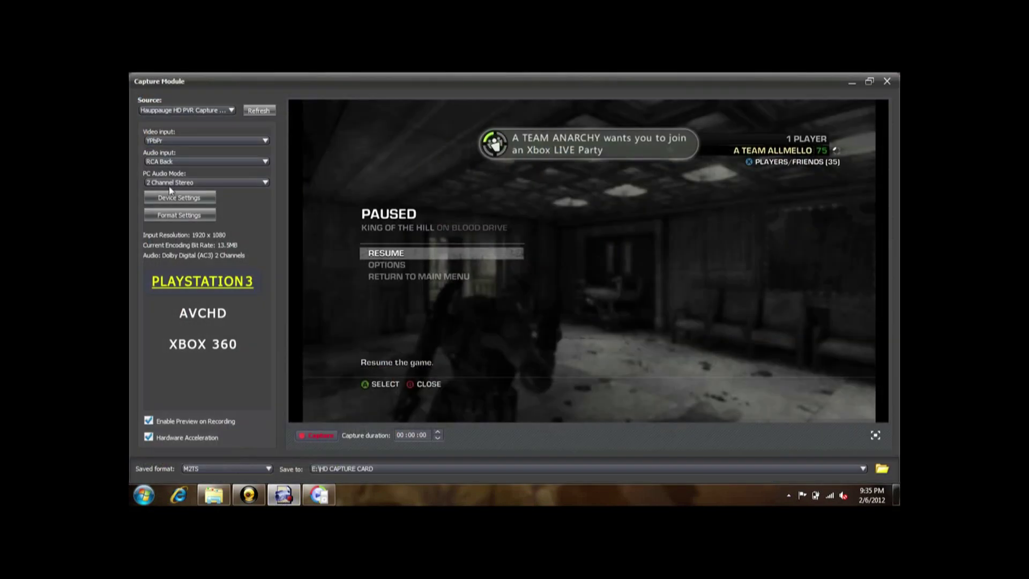
Record a roughly 13-second Gears of War clip as MP4 using the XBOX 360 preset
left_click(223, 346)
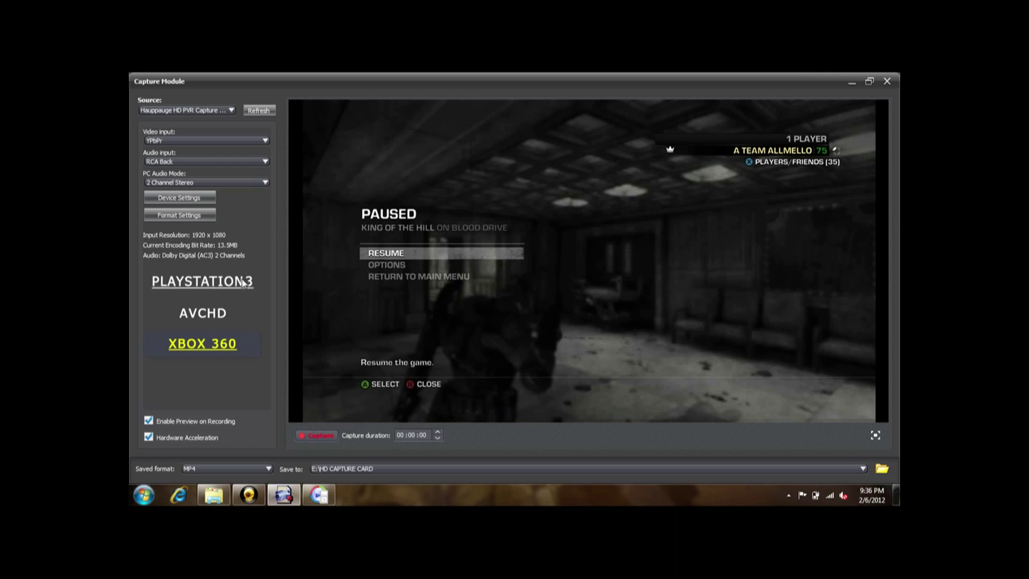
left_click(310, 436)
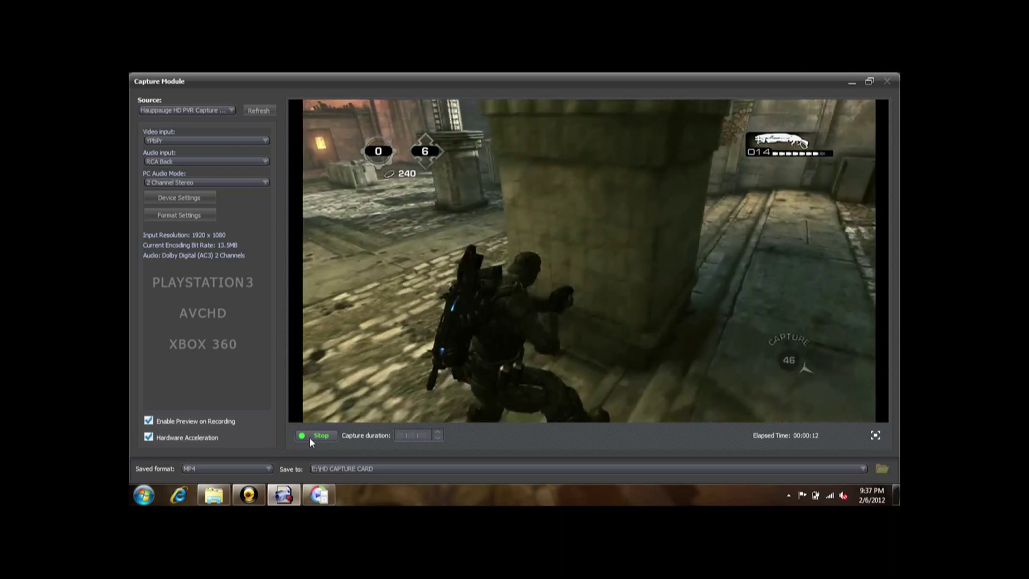
left_click(310, 436)
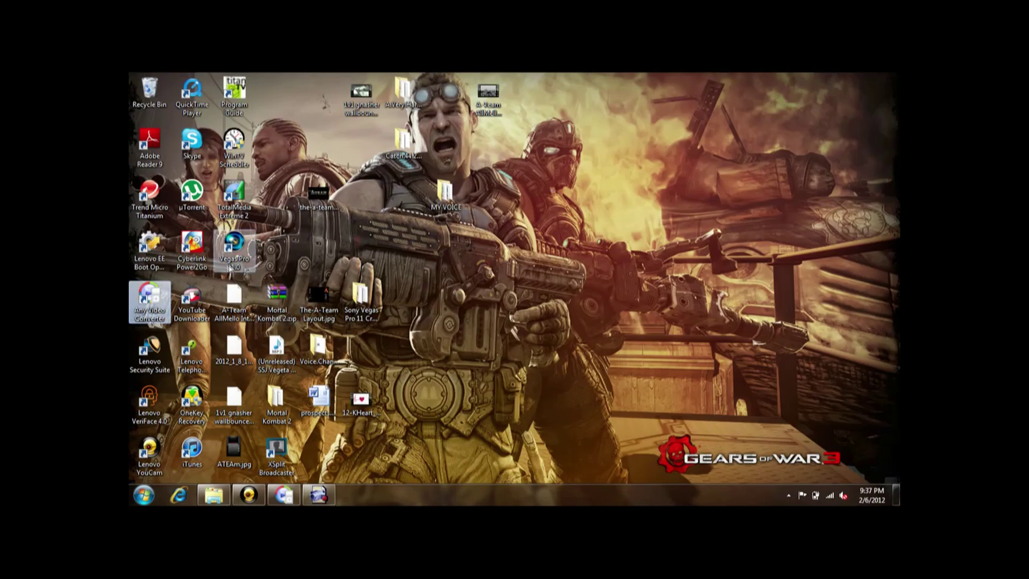
Launch Vegas Pro 11.0 and place the 2012_2_6_21_37_19.MP4 capture on the timeline
left_click(230, 265)
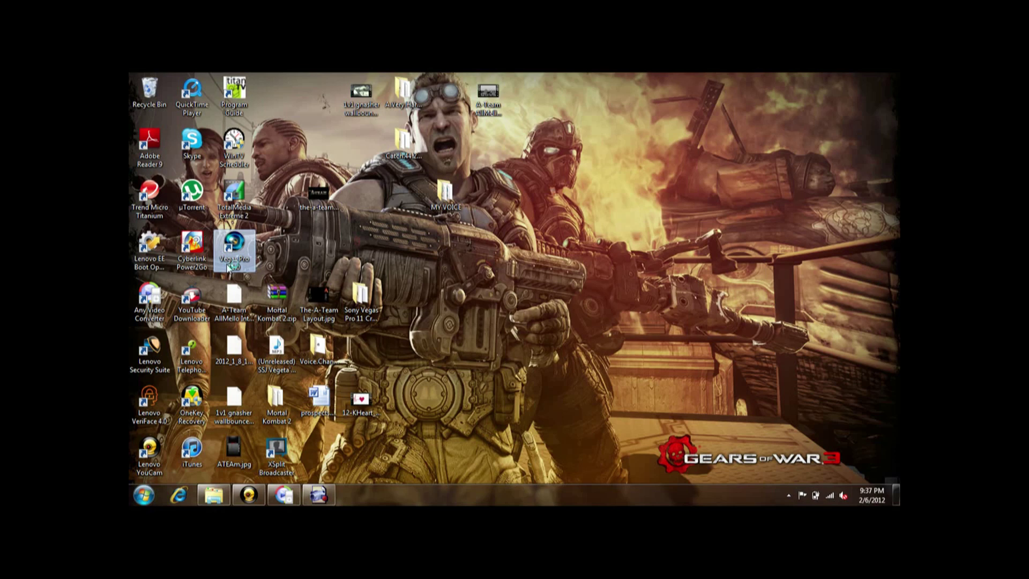
double_click(230, 268)
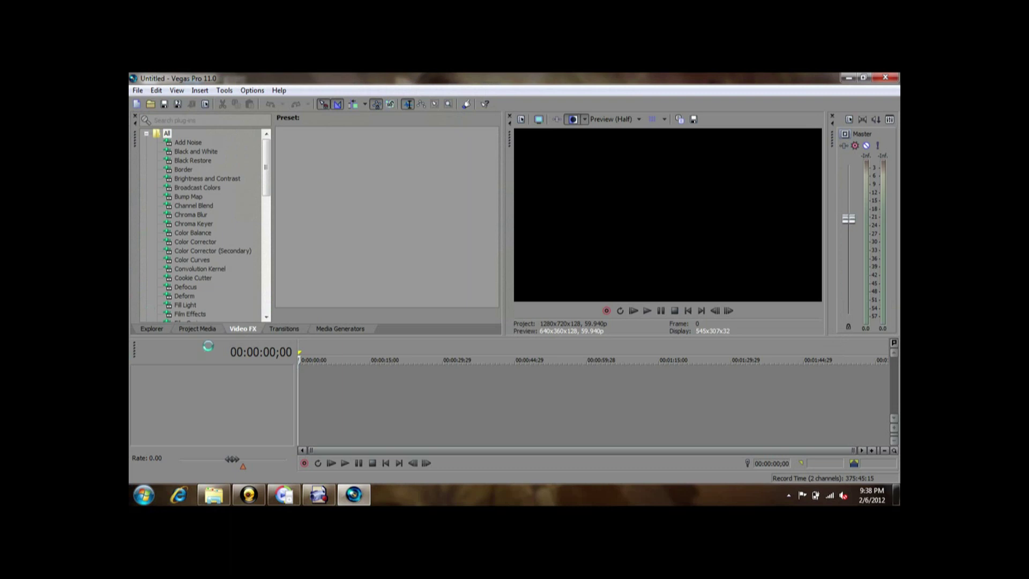
left_click(152, 329)
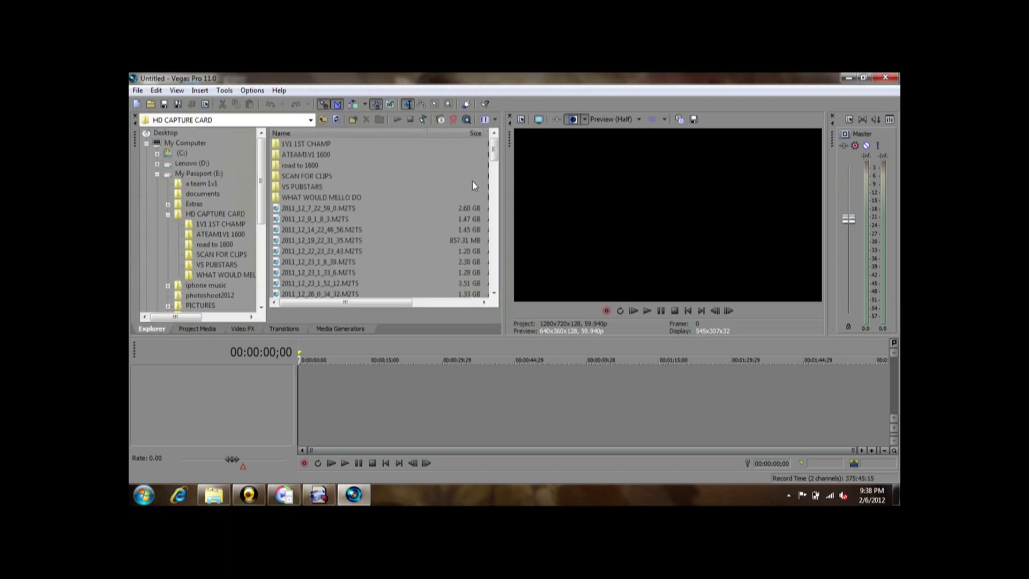
left_click_drag(493, 150, 494, 220)
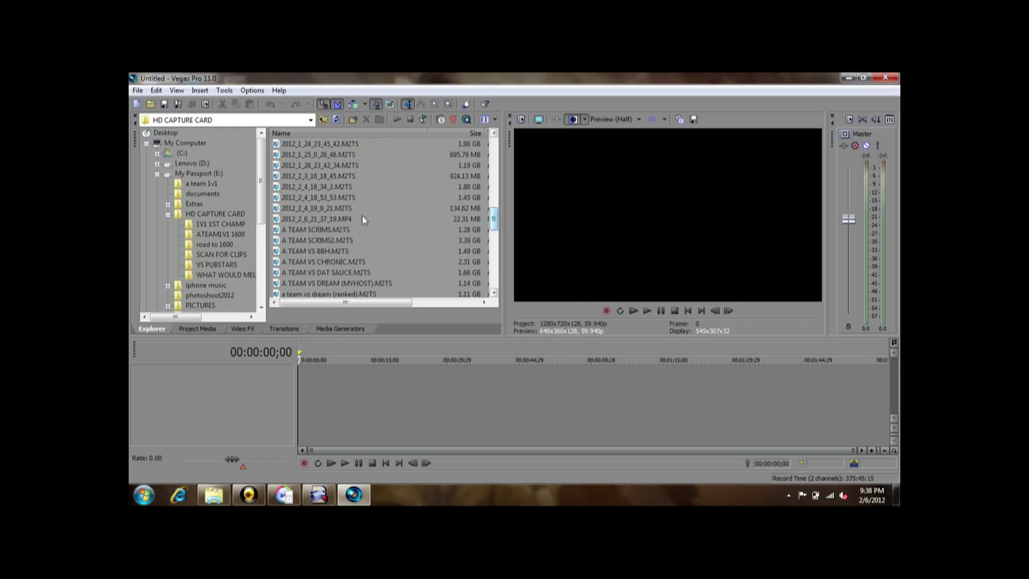
left_click(333, 220)
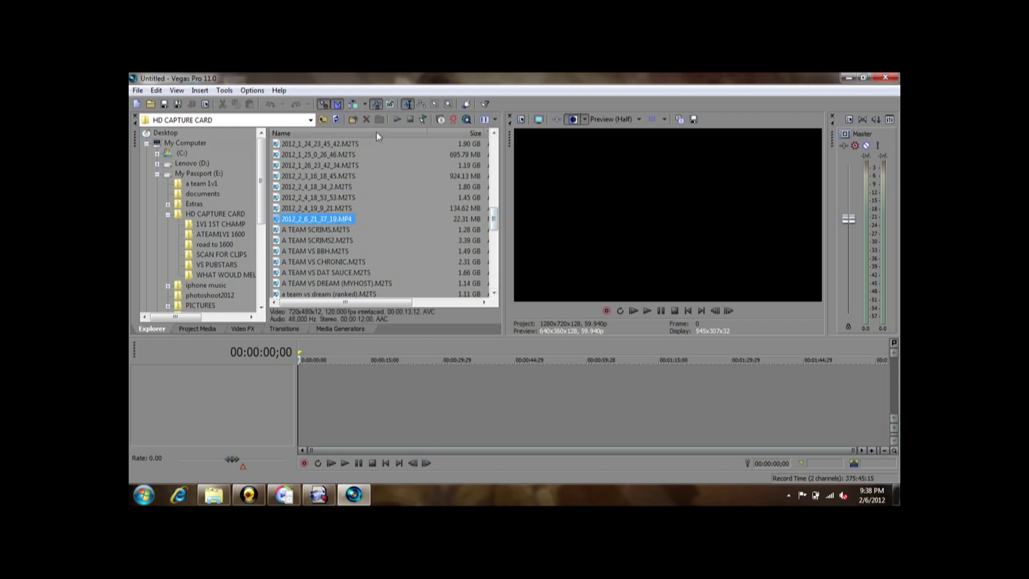
left_click_drag(327, 223, 298, 374)
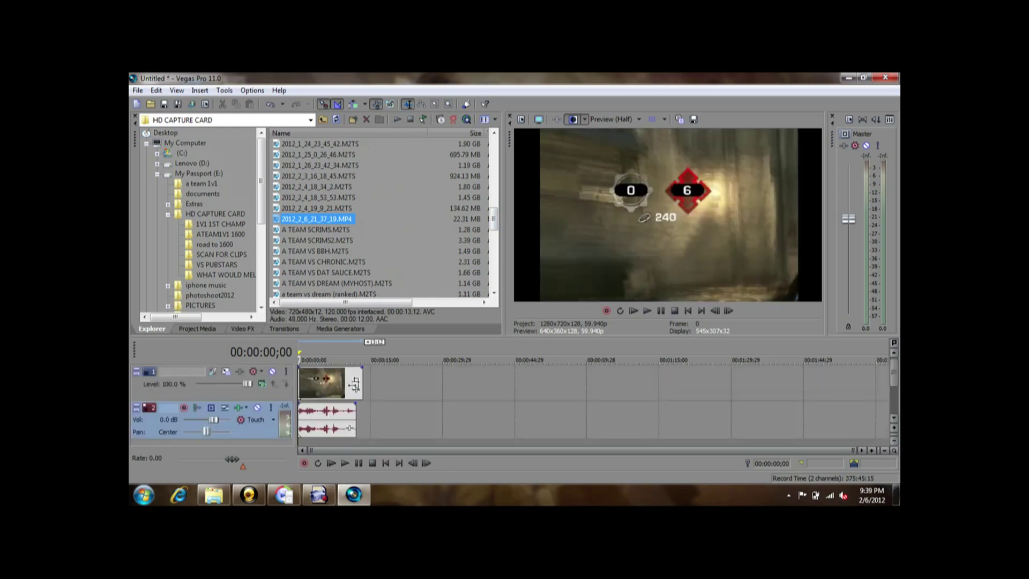
Play the timeline clip, stop it back at the start, and bring up HD CAPTURE CARD
left_click(648, 312)
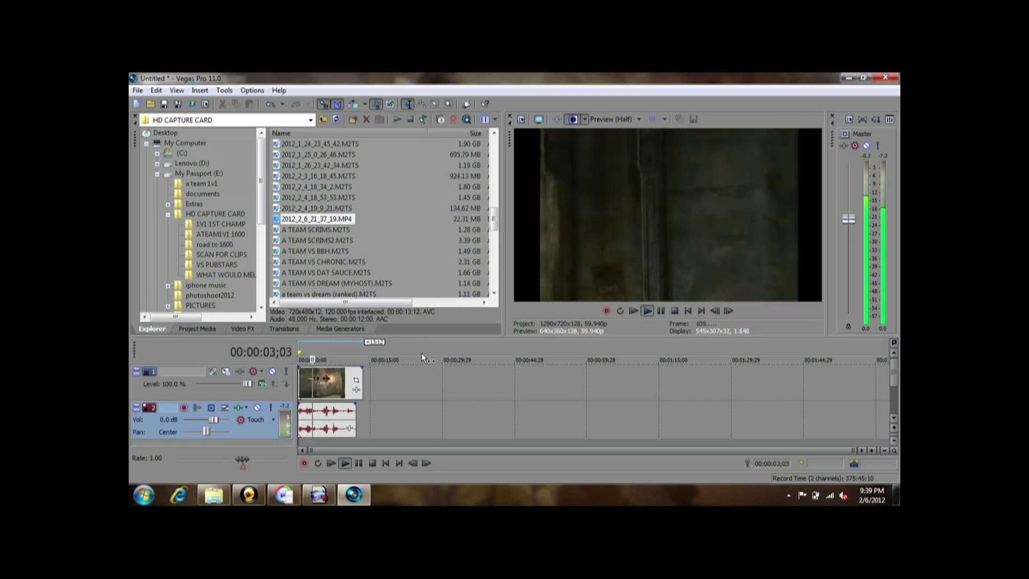
left_click(688, 311)
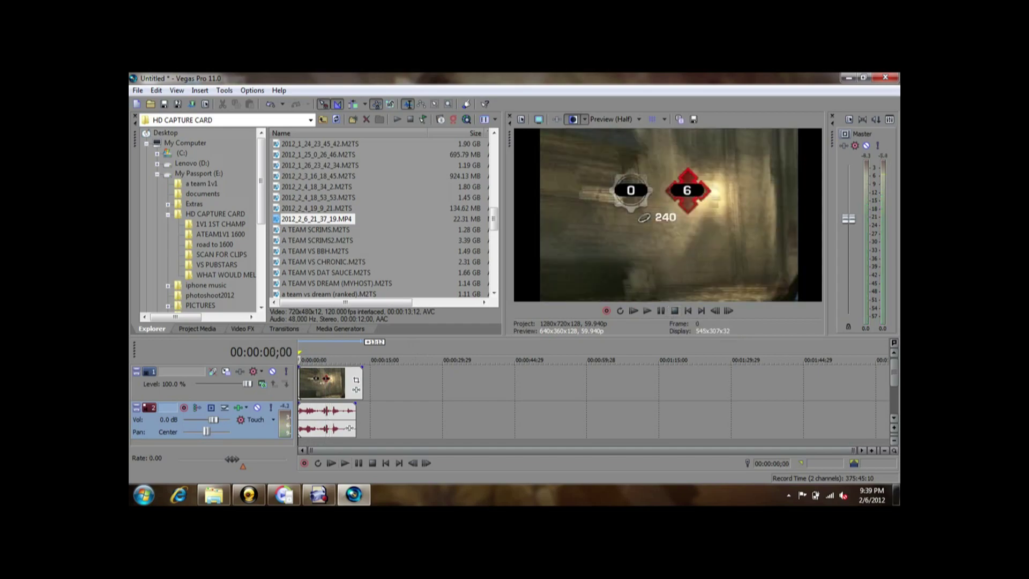
left_click(213, 494)
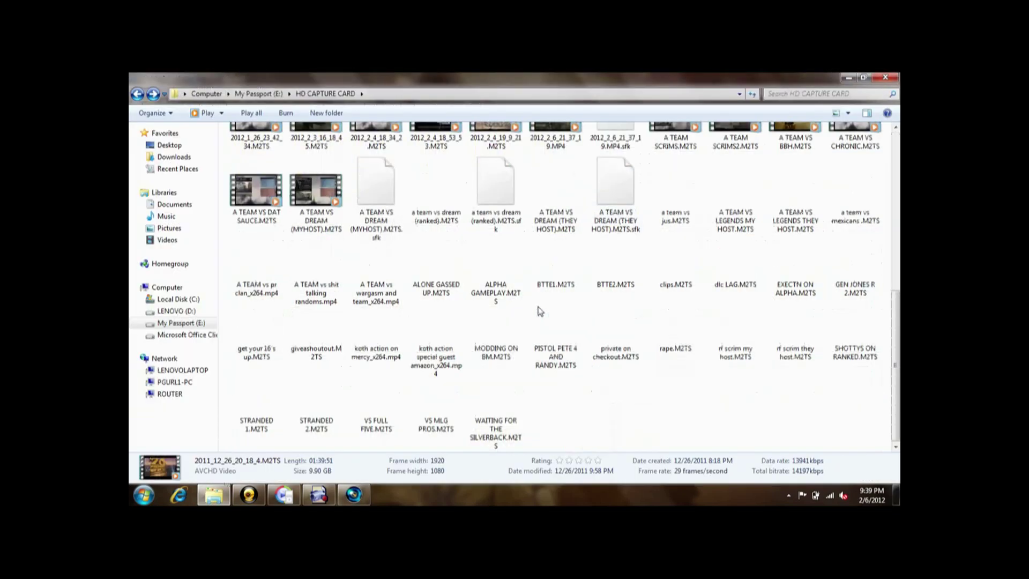
Play 2012_2_6_21_37_19.MP4 in Media Player with system sound unmuted, then close the player
scroll(519, 312, "up", 10)
scroll(382, 315, "down", 10)
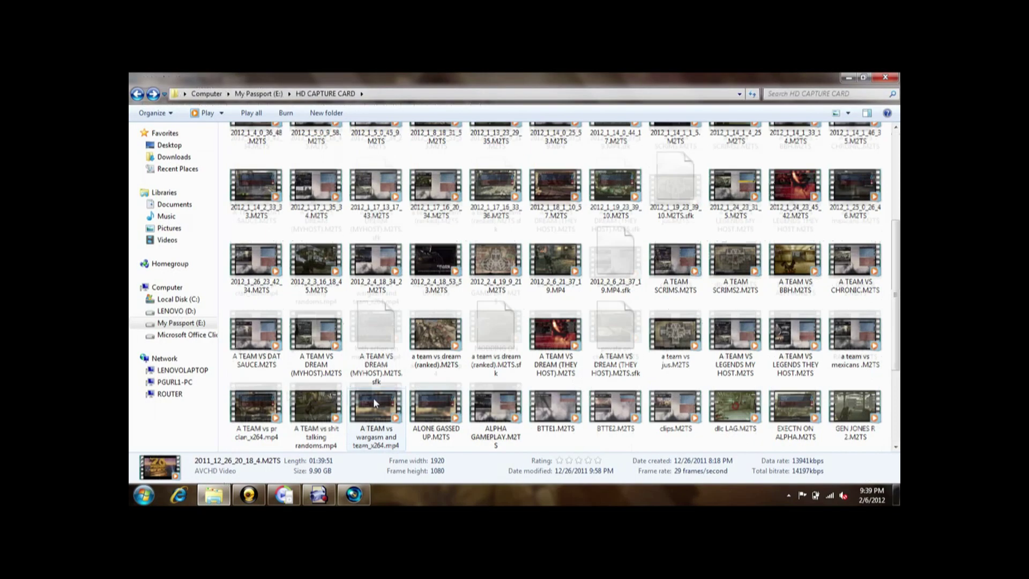
left_click(893, 129)
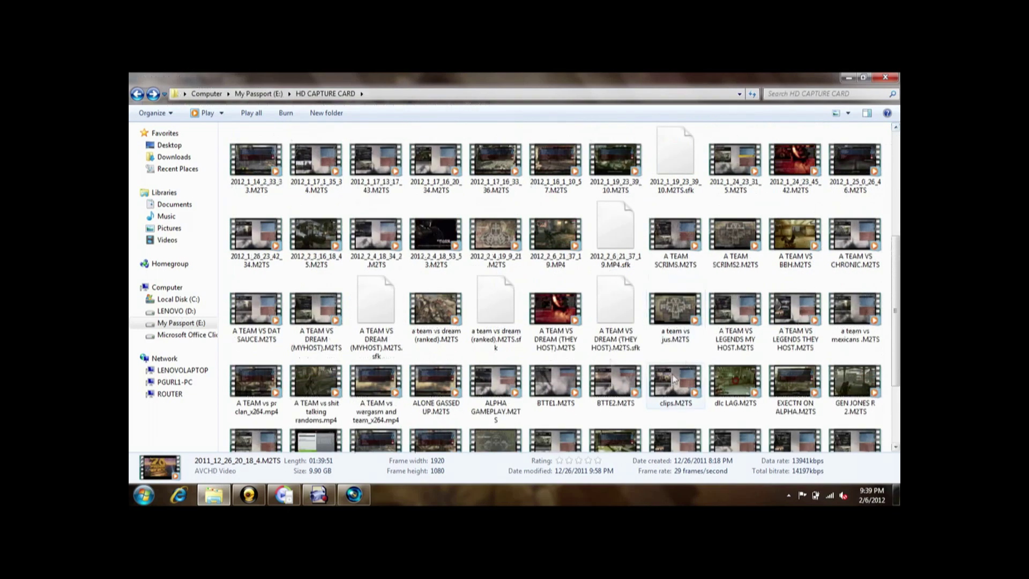
left_click(546, 242)
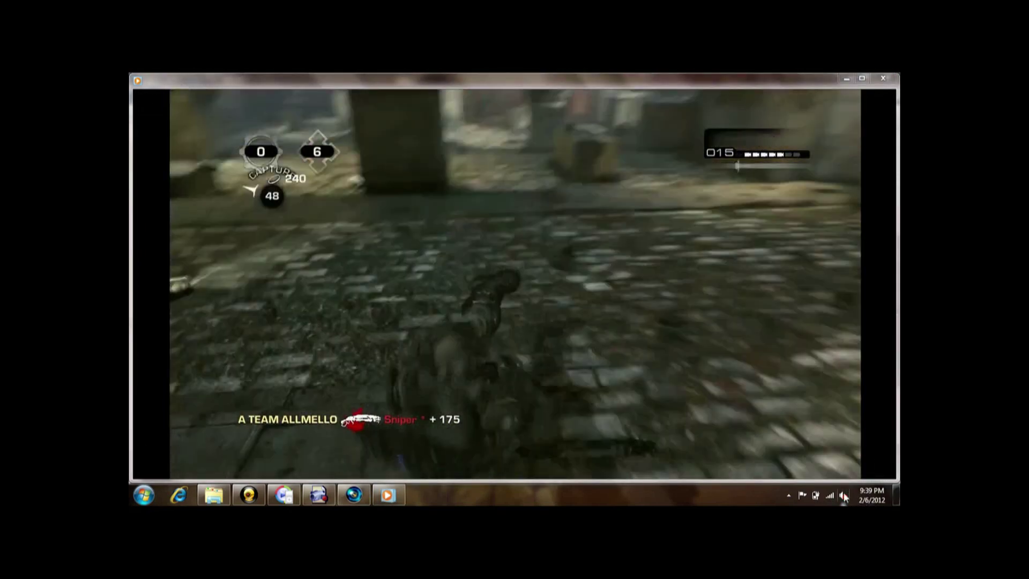
left_click(843, 496)
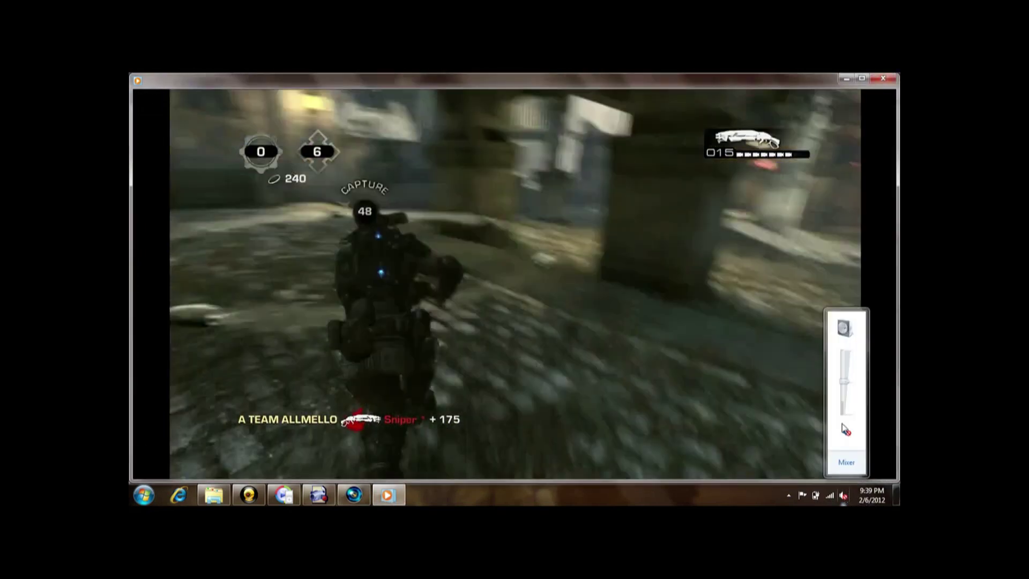
left_click(843, 427)
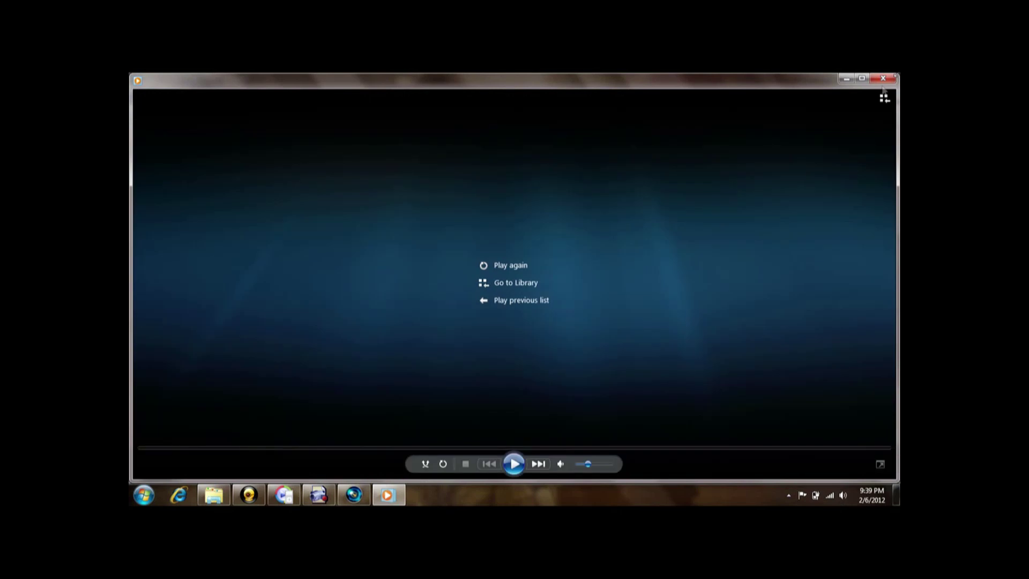
left_click(883, 78)
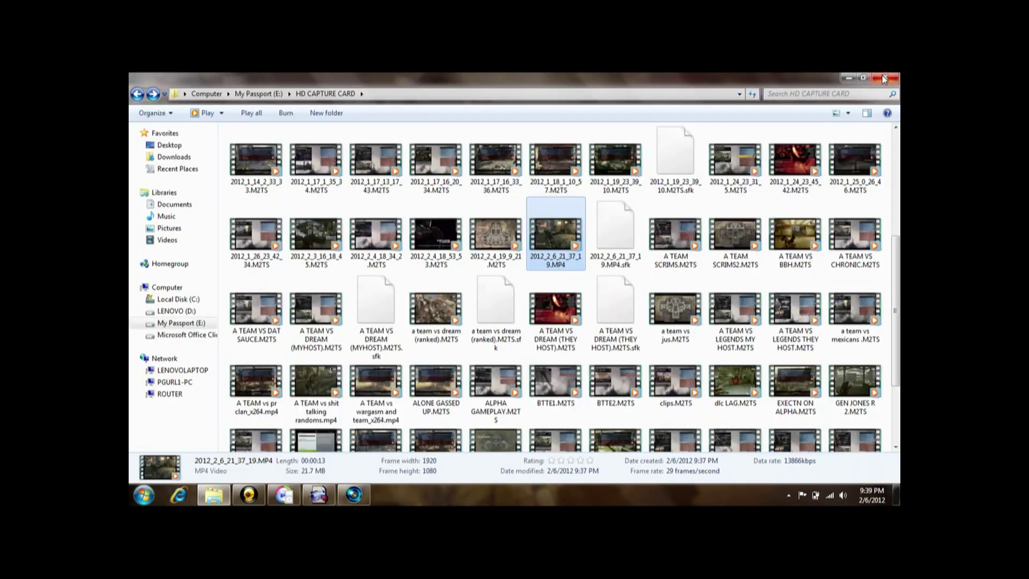
Set Any Video Converter's output profile to Customized MP4 Movie (*.mp4), then return to Capture Module
left_click(284, 499)
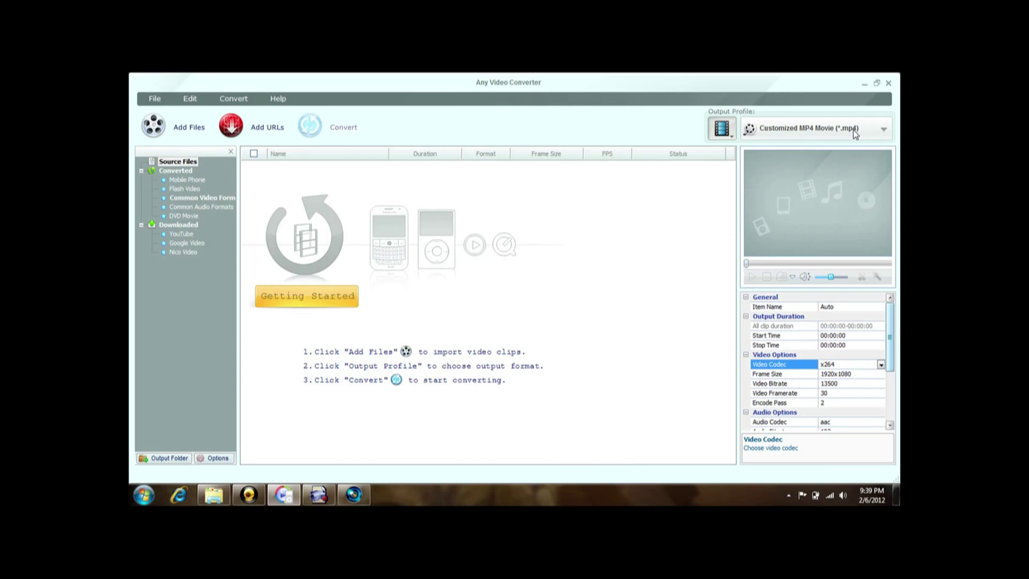
left_click(877, 131)
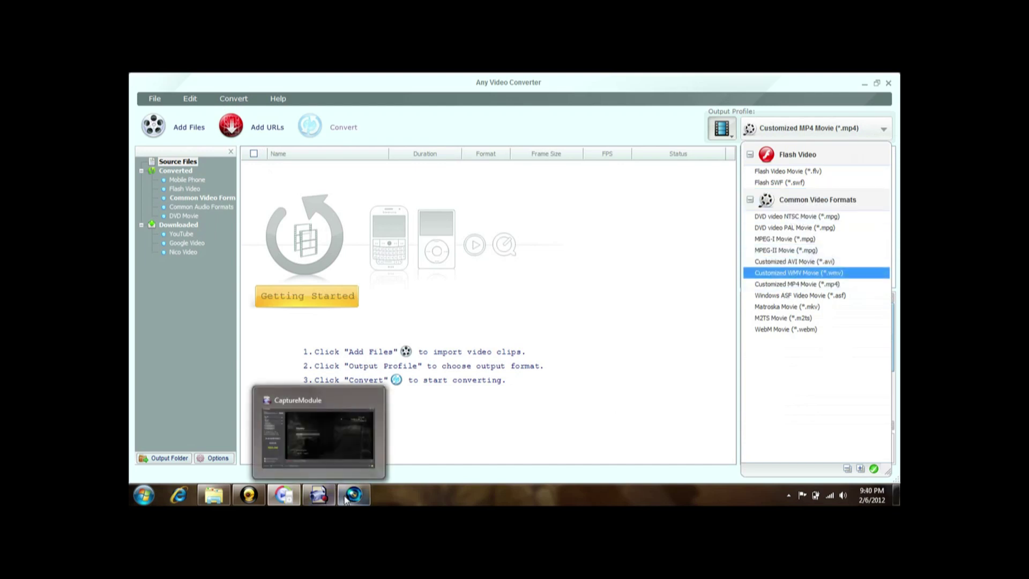
mouse_move(347, 500)
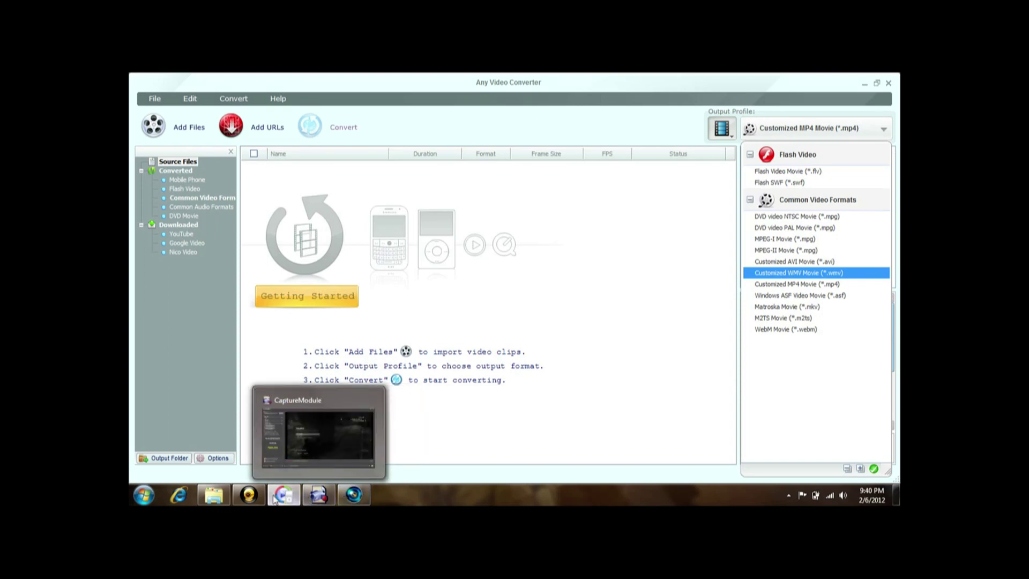
mouse_move(298, 498)
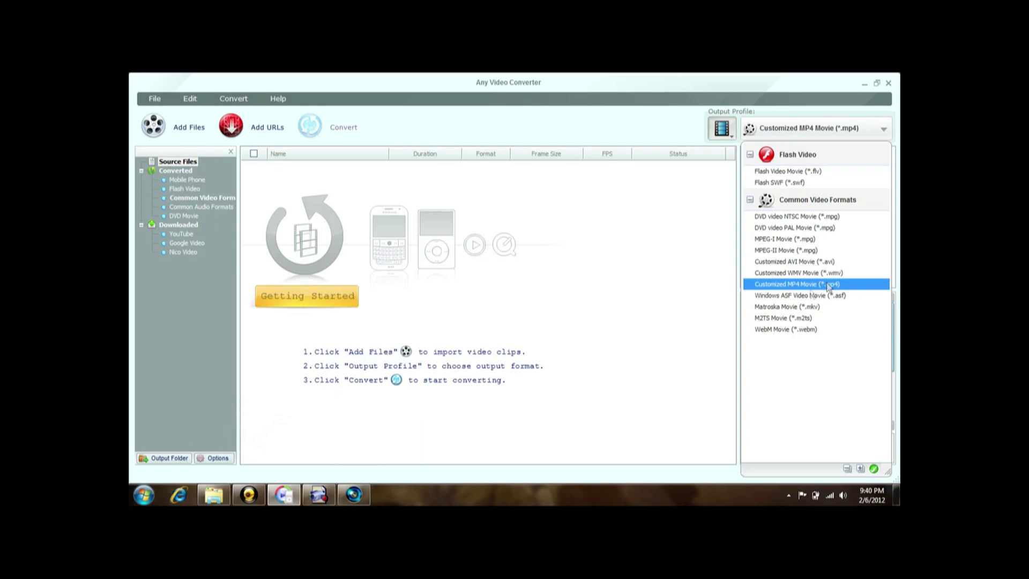
left_click(804, 285)
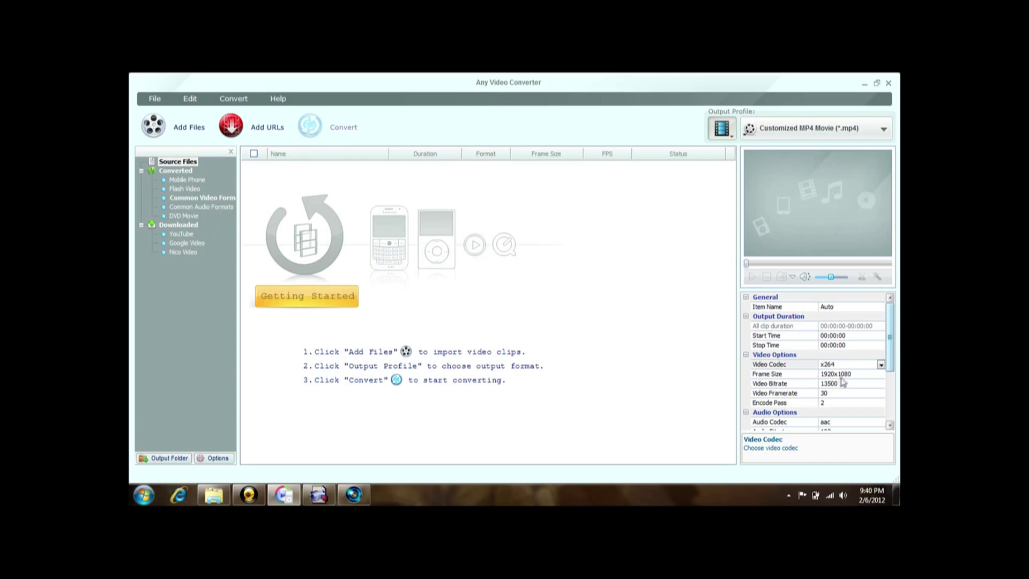
left_click(311, 497)
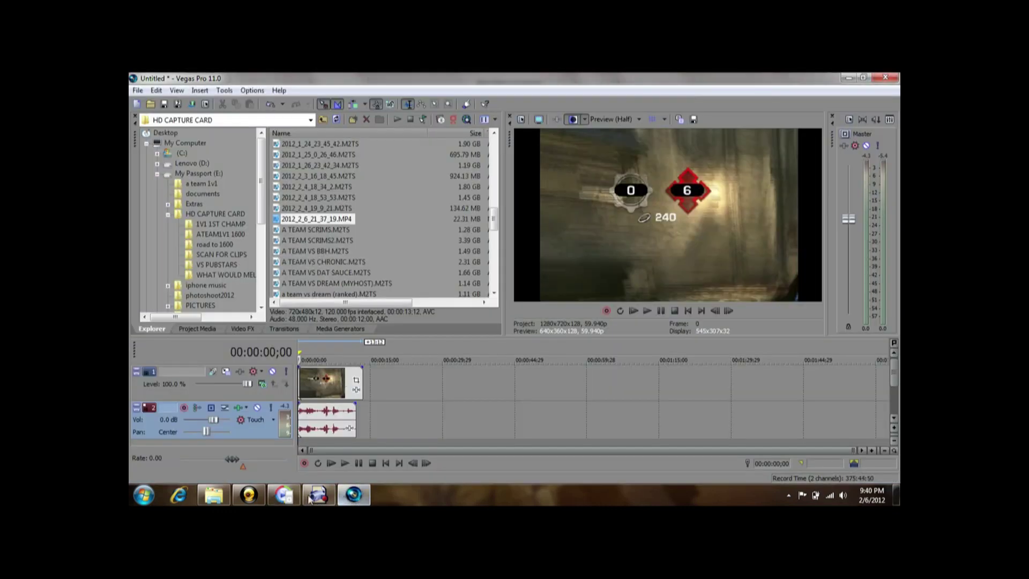
left_click(311, 498)
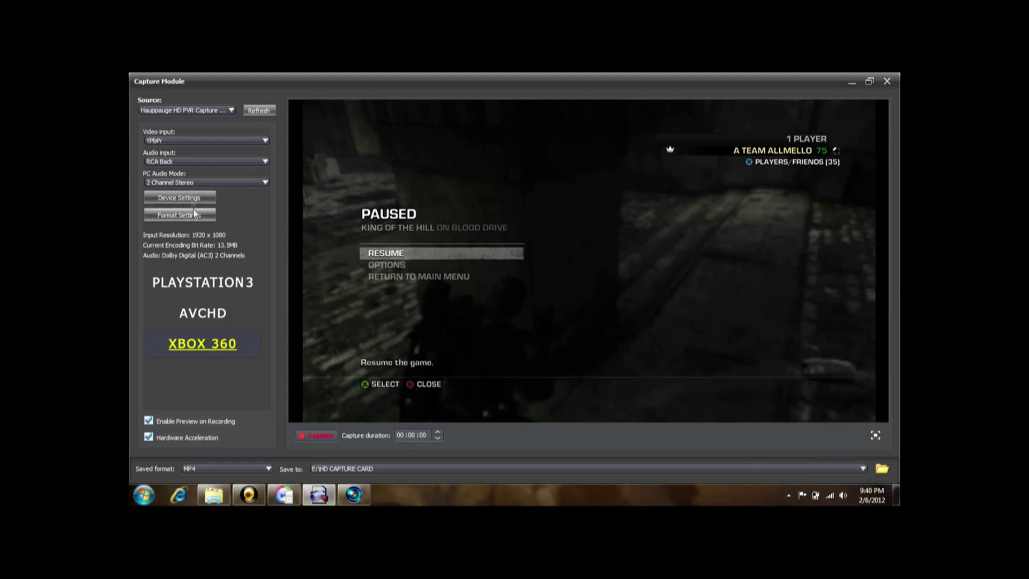
left_click(187, 198)
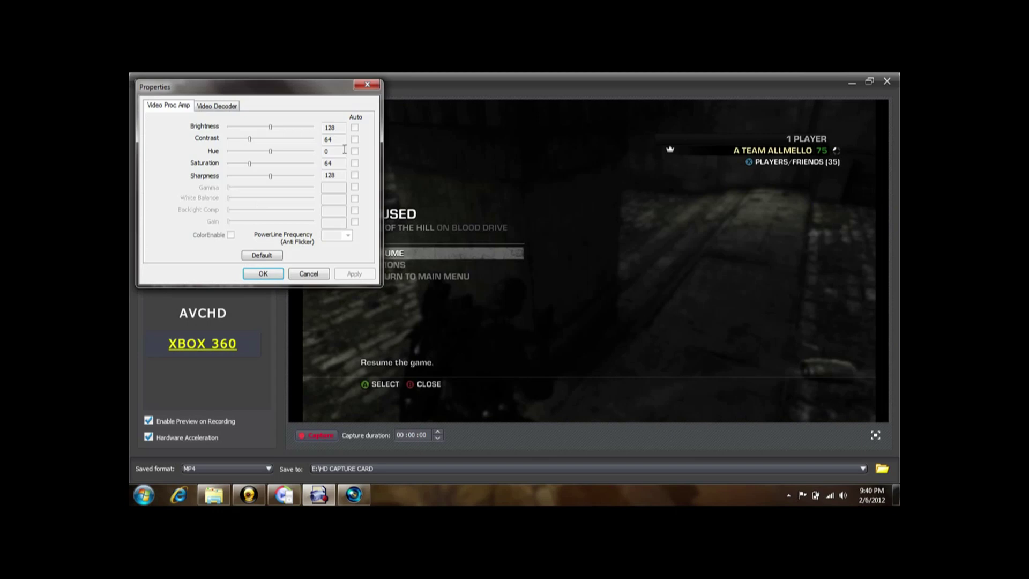
left_click(212, 105)
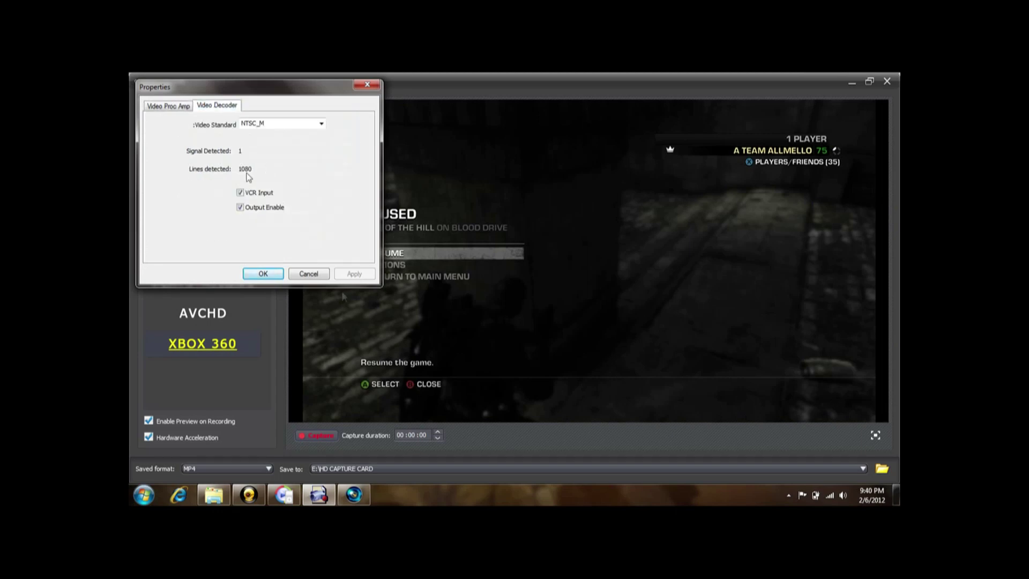
left_click(309, 274)
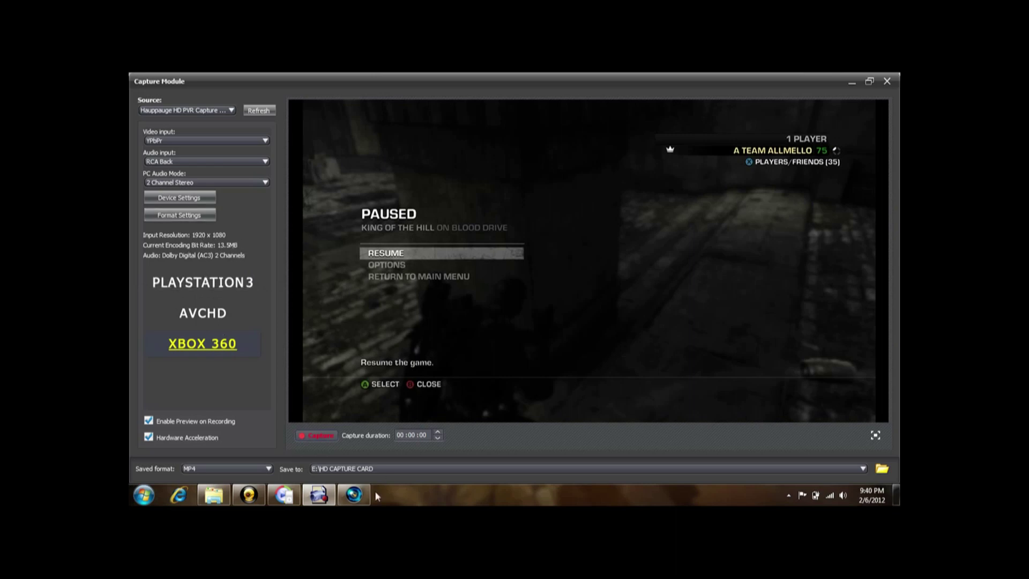
Review the MP4 profile's Audio Options: aac codec, 192 bitrate, 48000 sample rate, 2 channels
left_click(284, 494)
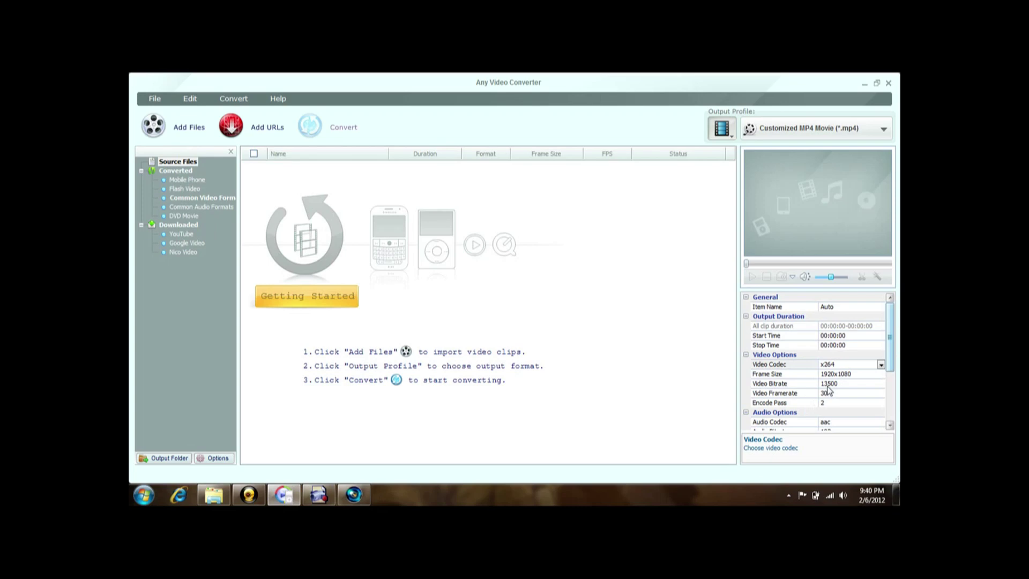
left_click(318, 494)
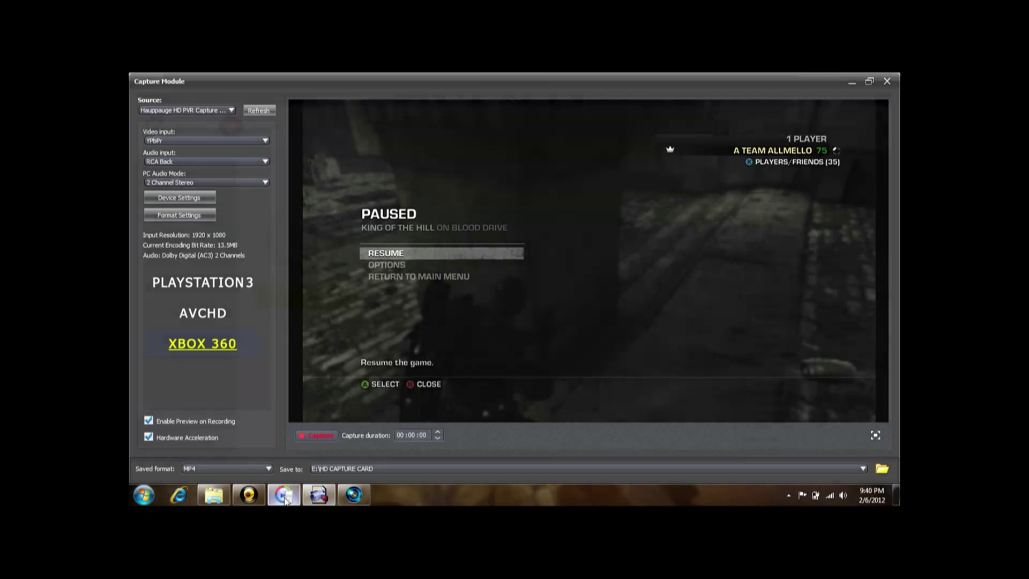
left_click(283, 494)
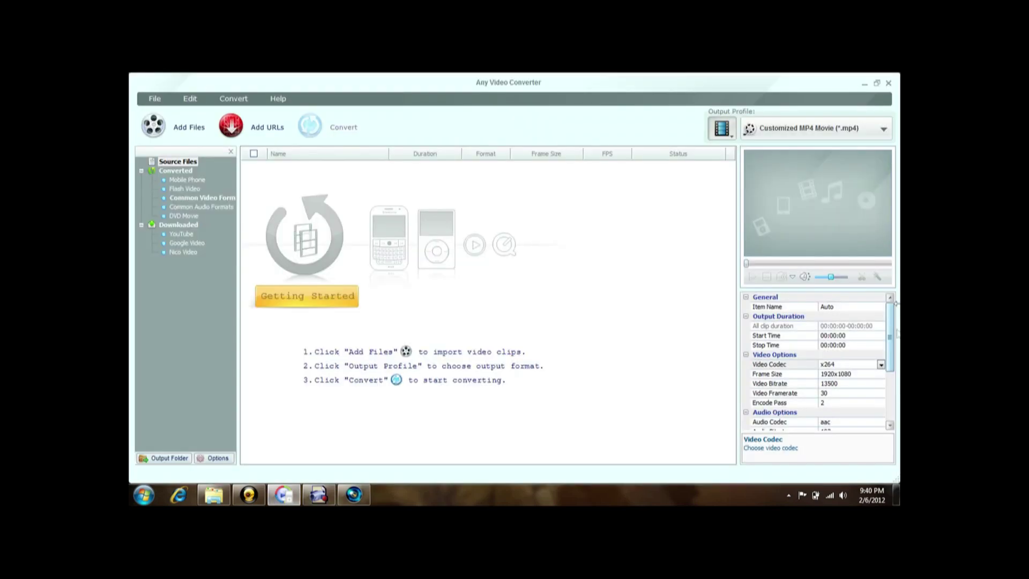
left_click_drag(890, 329, 867, 359)
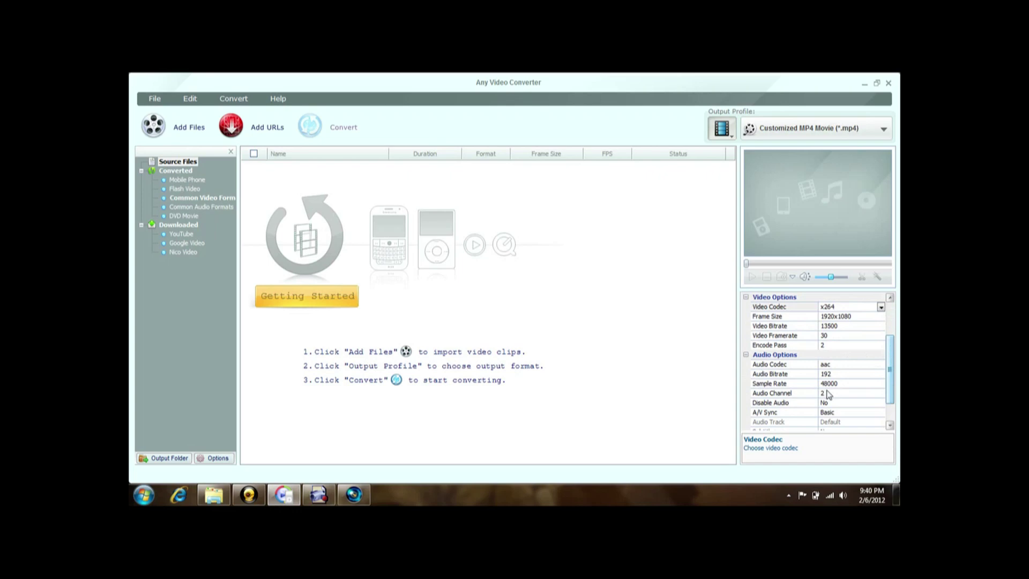
left_click_drag(892, 364, 806, 384)
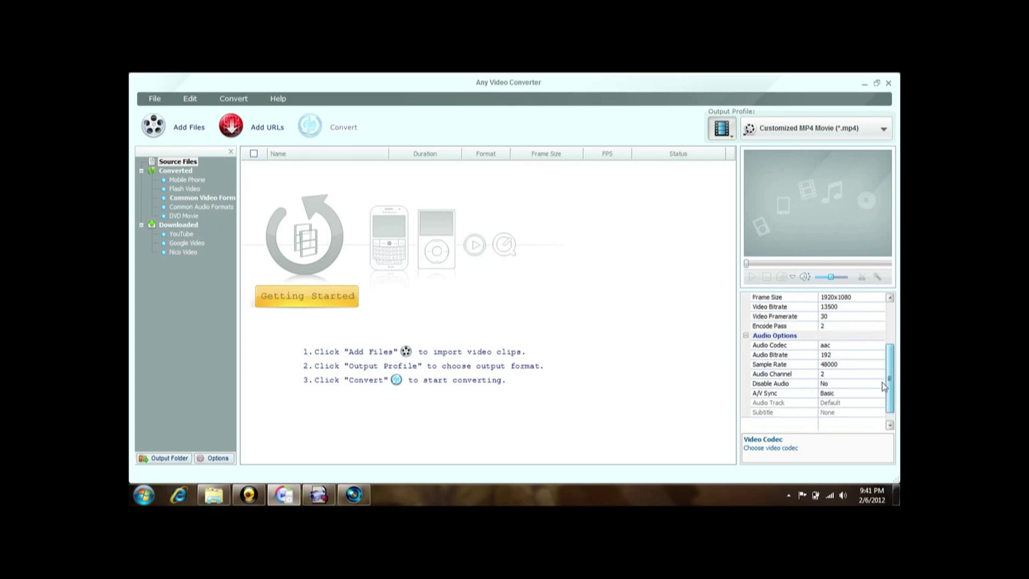
left_click(319, 494)
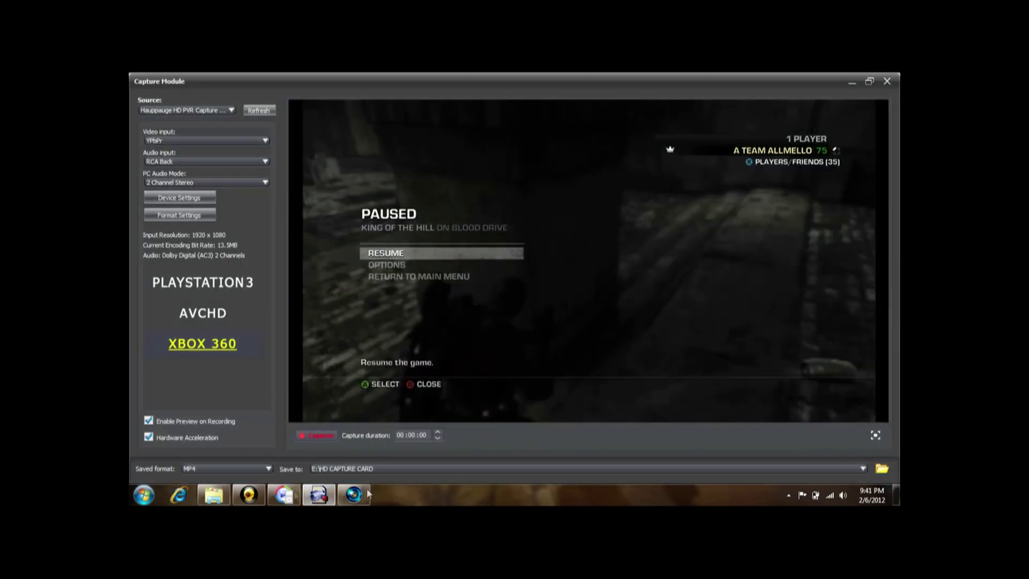
left_click(295, 495)
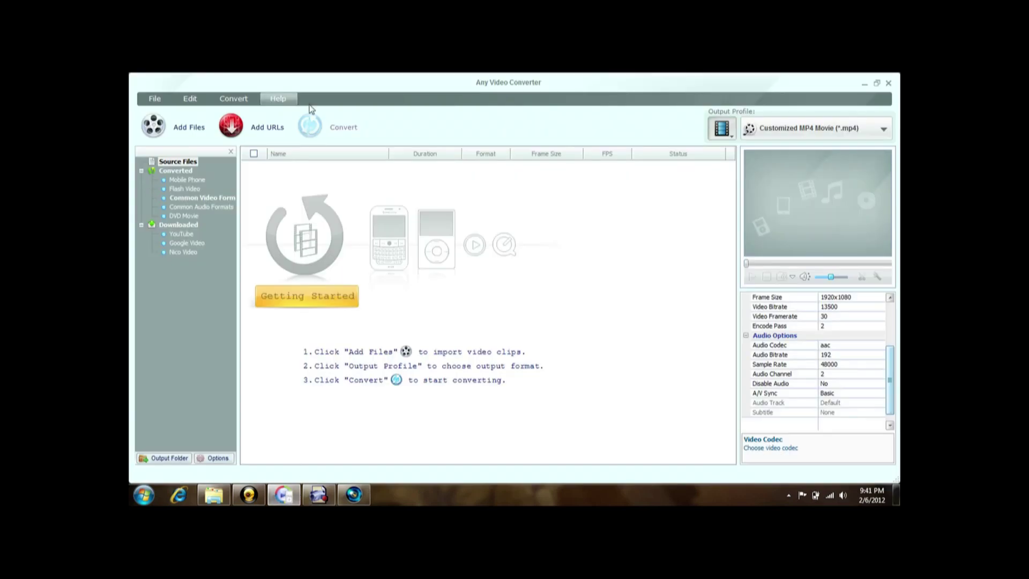
Add 2012_2_6_21_37_19.MP4 from My Passport (E:) > HD CAPTURE CARD to the conversion list
left_click(188, 134)
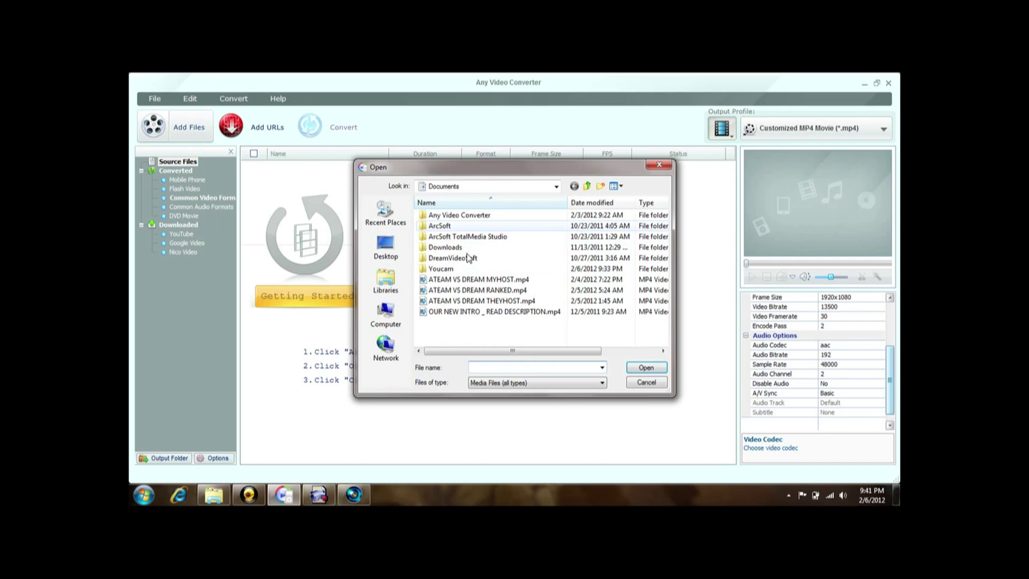
left_click(386, 313)
double_click(496, 278)
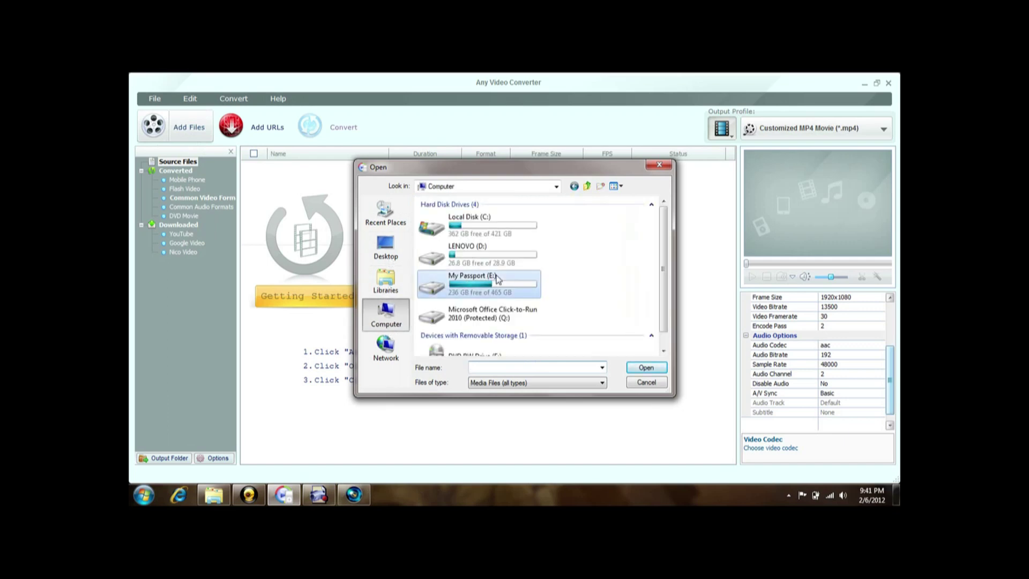
double_click(635, 244)
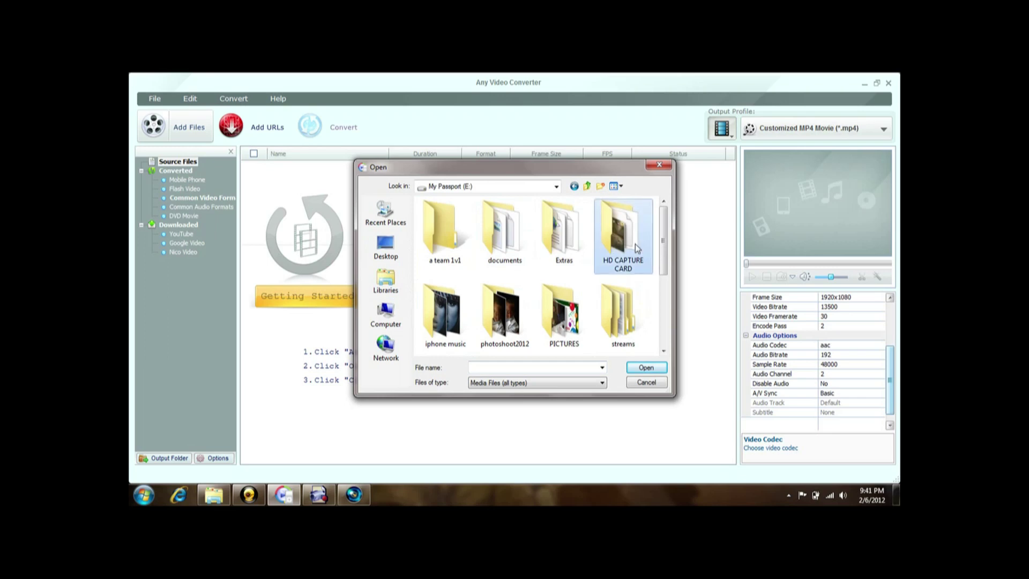
left_click_drag(666, 221, 667, 301)
scroll(669, 207, "up", 2)
left_click(623, 233)
left_click(646, 367)
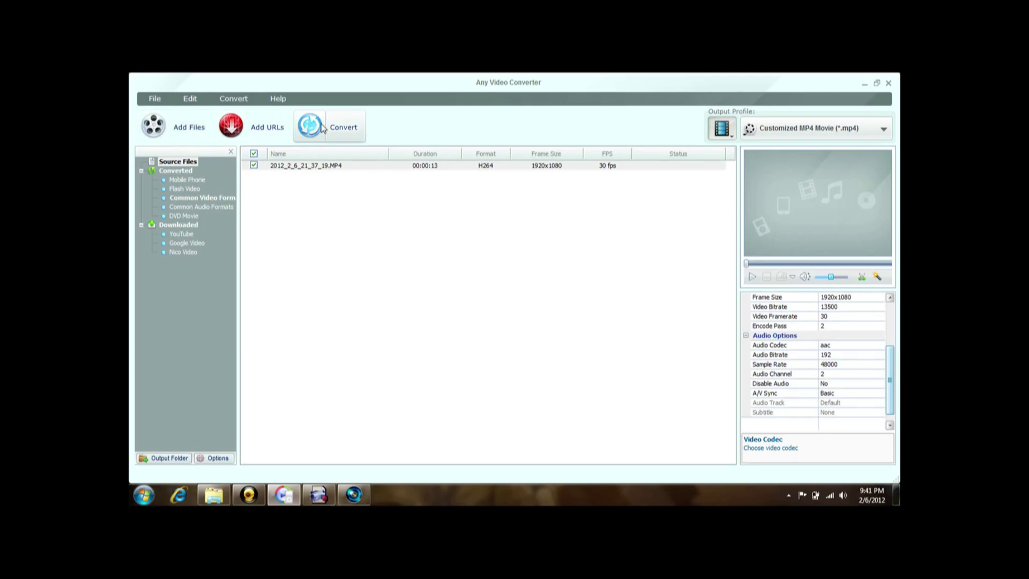
Convert 2012_2_6_21_37_19.MP4 and wait for its status to read Completed
left_click(320, 130)
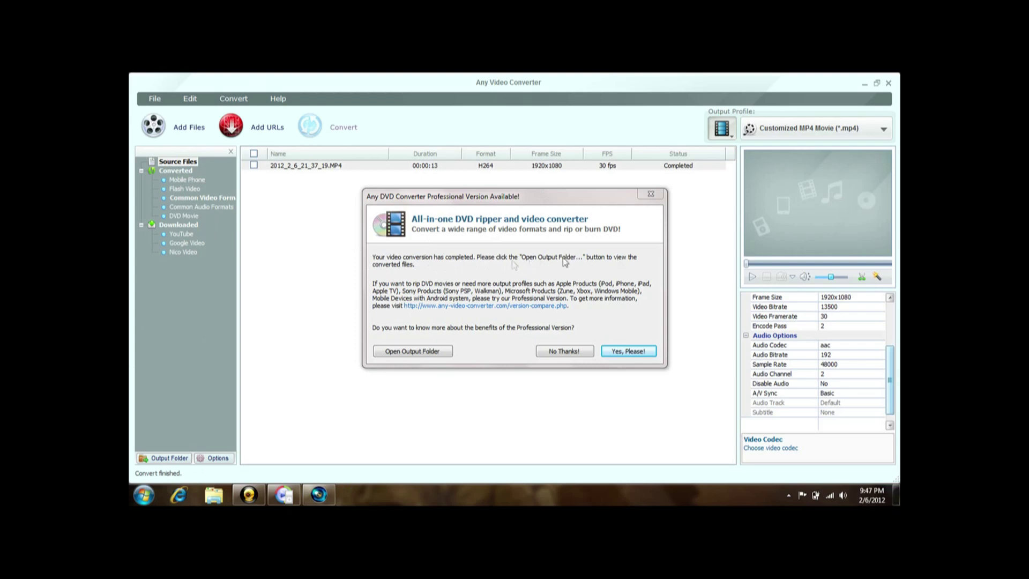
Open the output folder and play the converted 2012_2_6_21_37_19_x264.mp4 clip
left_click(427, 358)
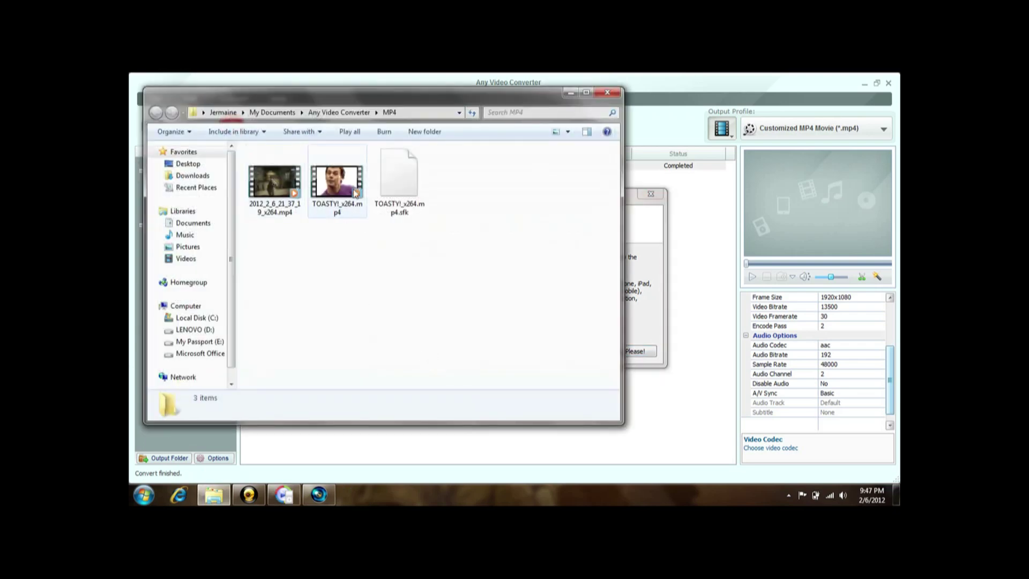
left_click(278, 182)
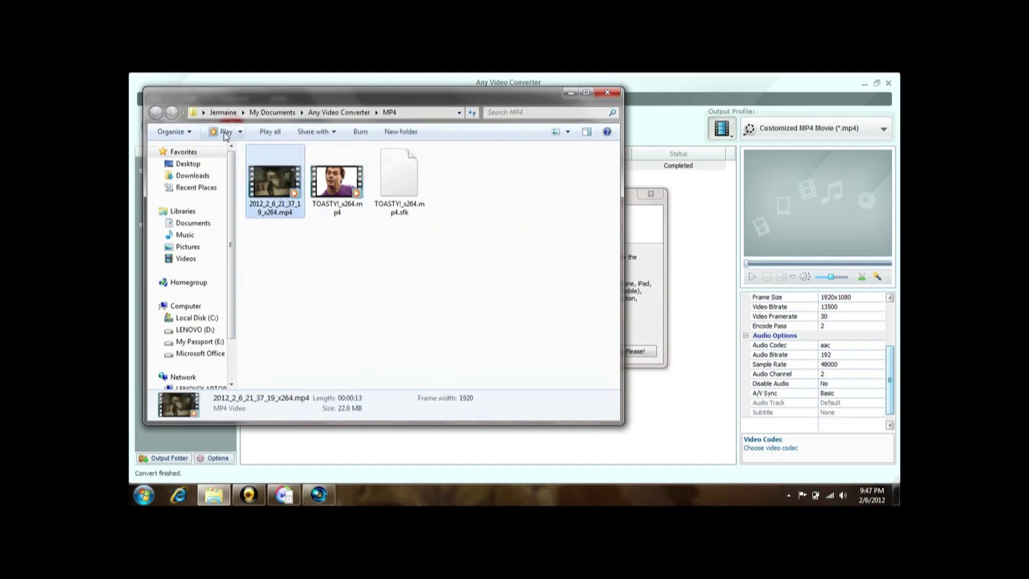
left_click(225, 133)
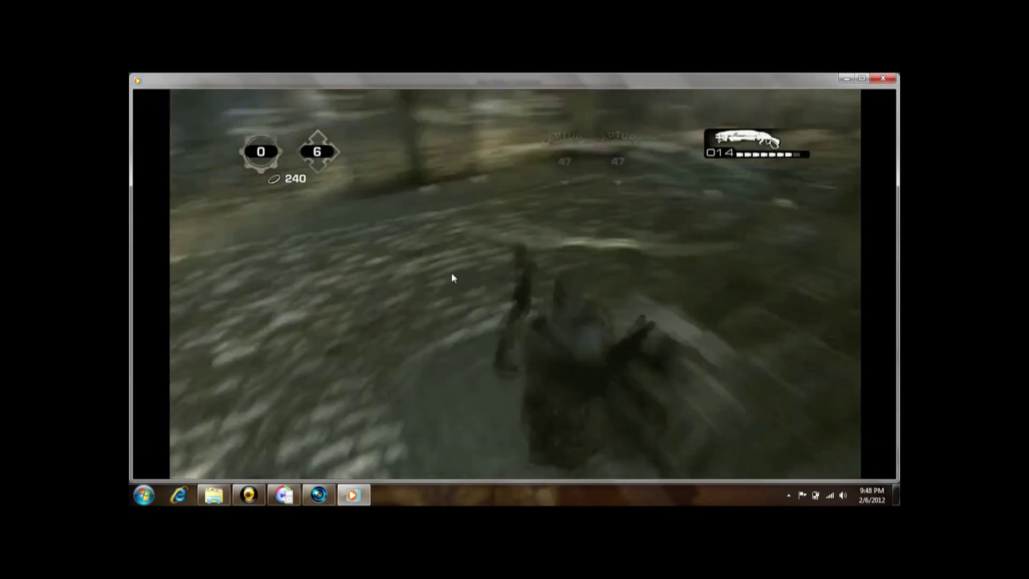
Close Windows Media Player once the converted 2012_2_6_21_37_19_x264.mp4 clip finishes playing
mouse_move(514, 464)
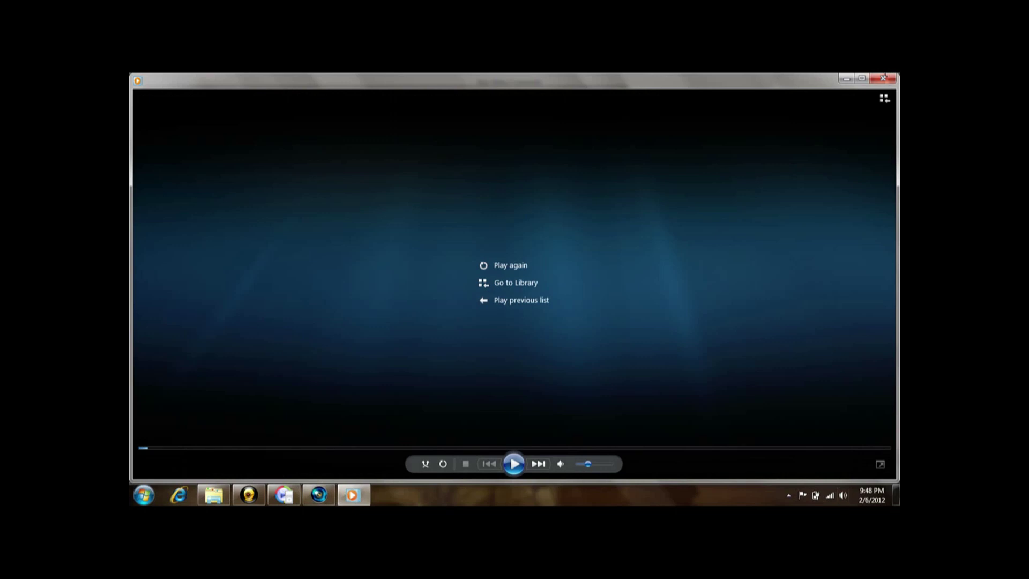
left_click(883, 77)
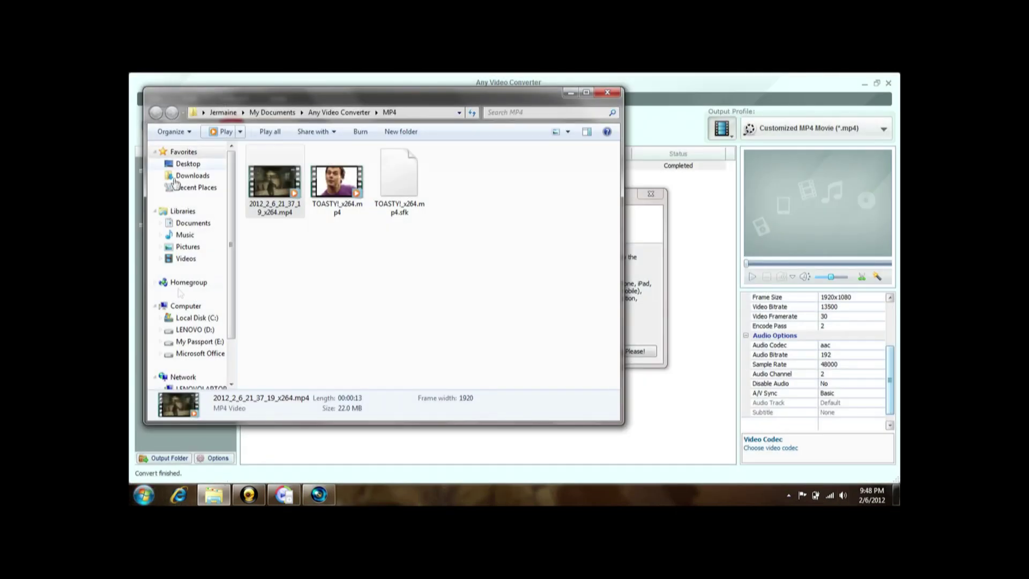
Replay the original 2012_2_6_21_37_19.MP4 from My Passport (E:) > HD CAPTURE CARD, then close the player
left_click(200, 343)
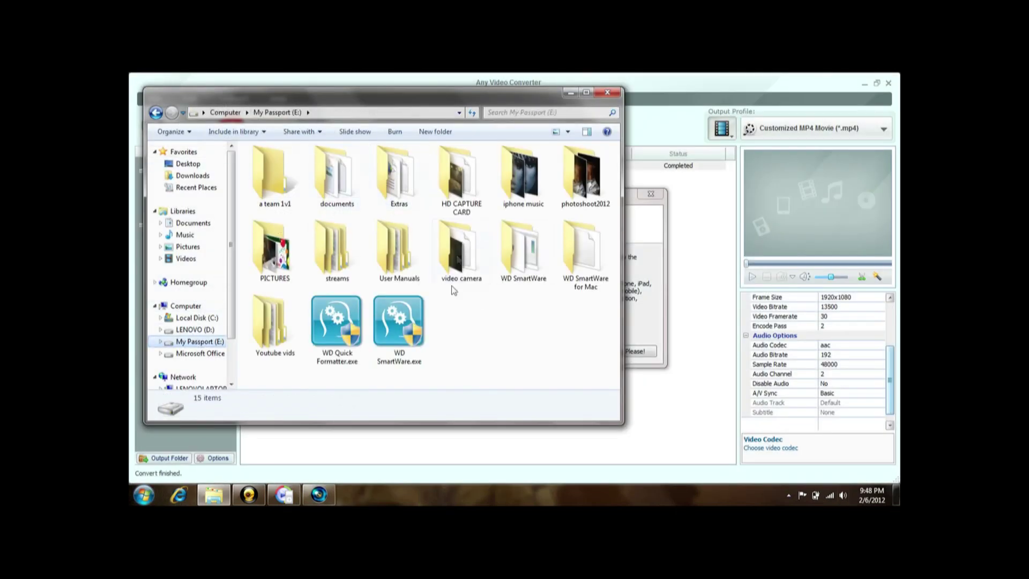
double_click(473, 194)
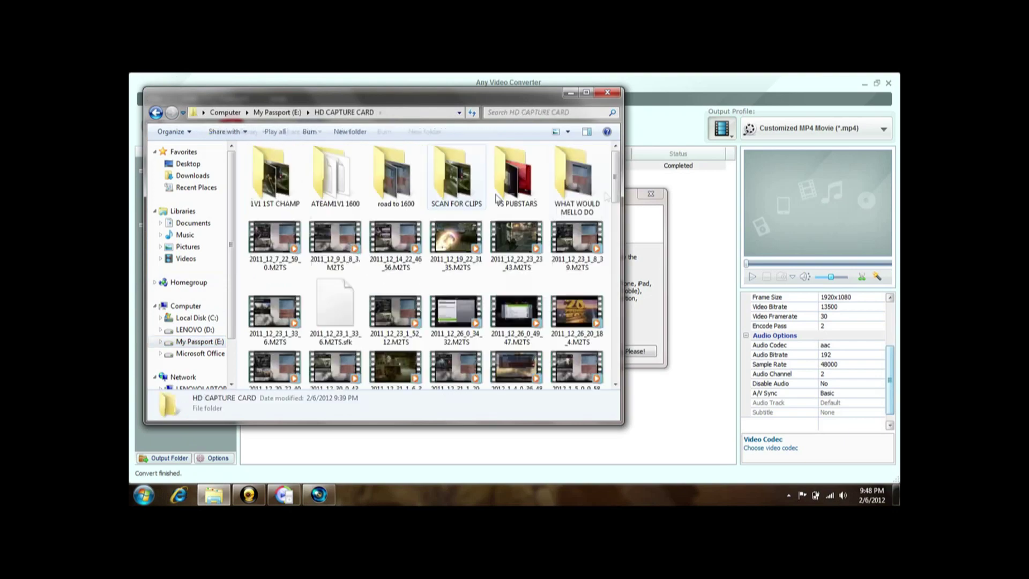
left_click_drag(614, 180, 636, 290)
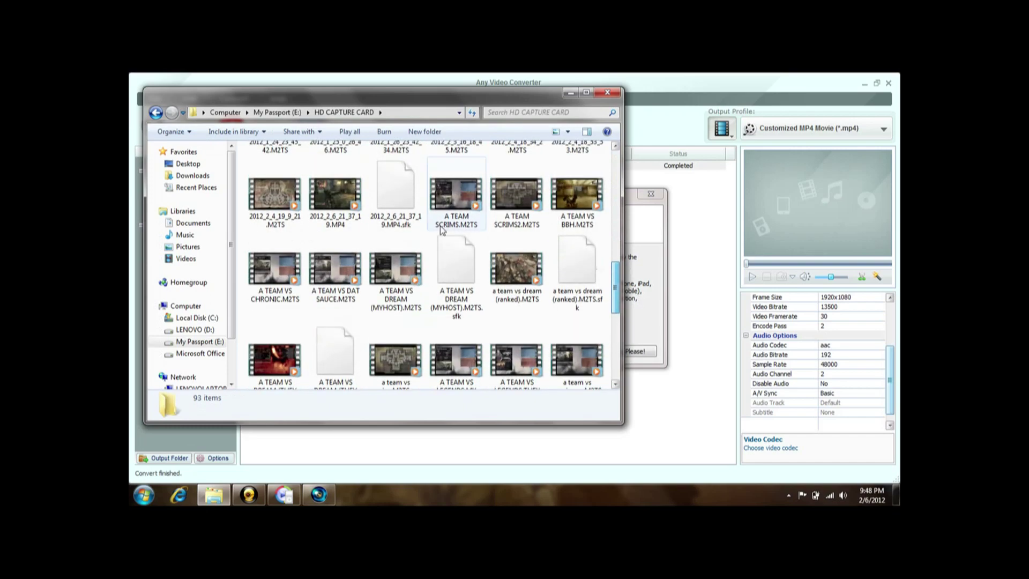
left_click(326, 203)
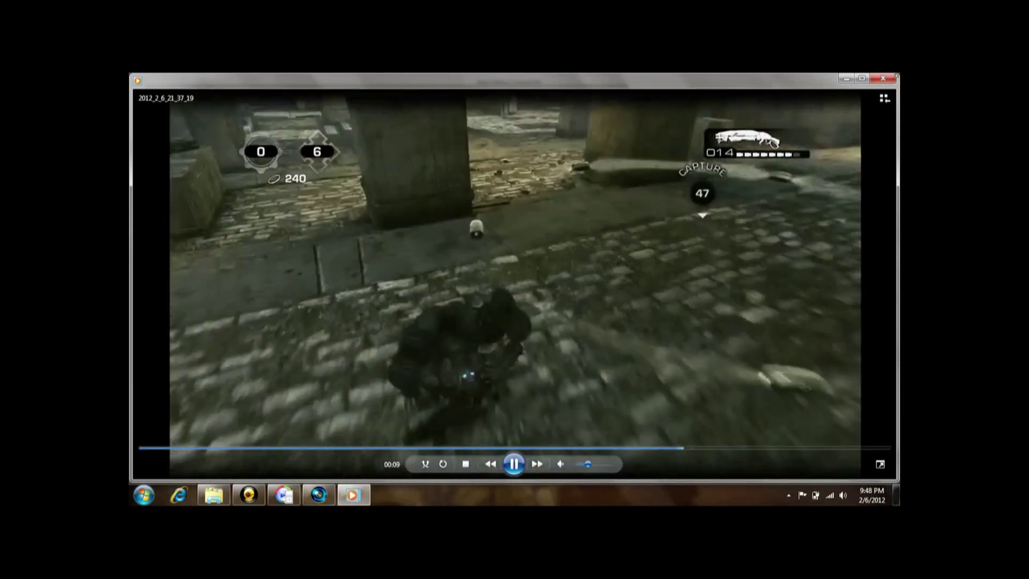
left_click(882, 78)
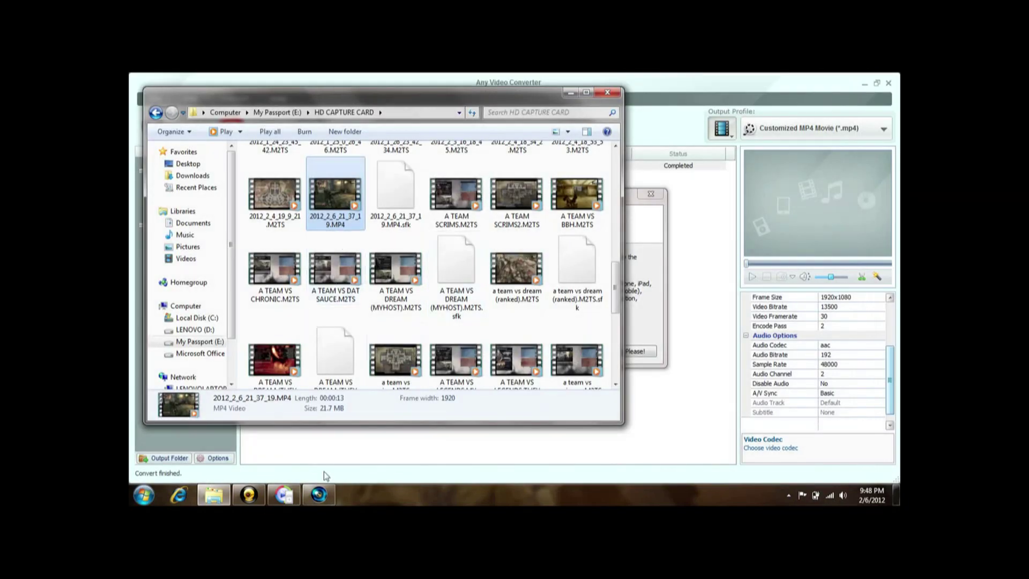
Drag 2012_2_6_21_37_19_x264.mp4 from Documents > Any Video Converter > MP4 onto the Vegas timeline after the first clip
left_click(193, 223)
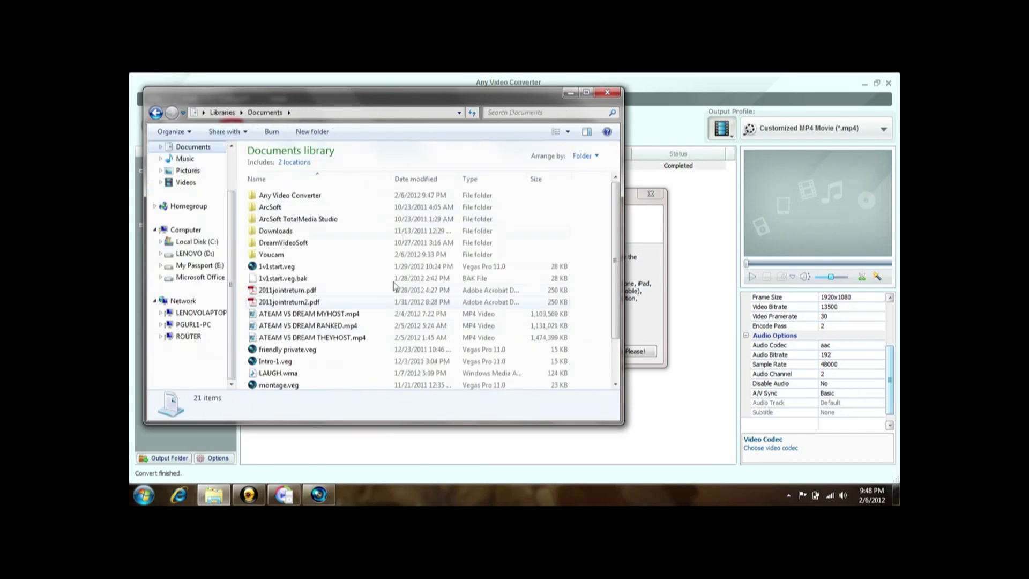
double_click(288, 195)
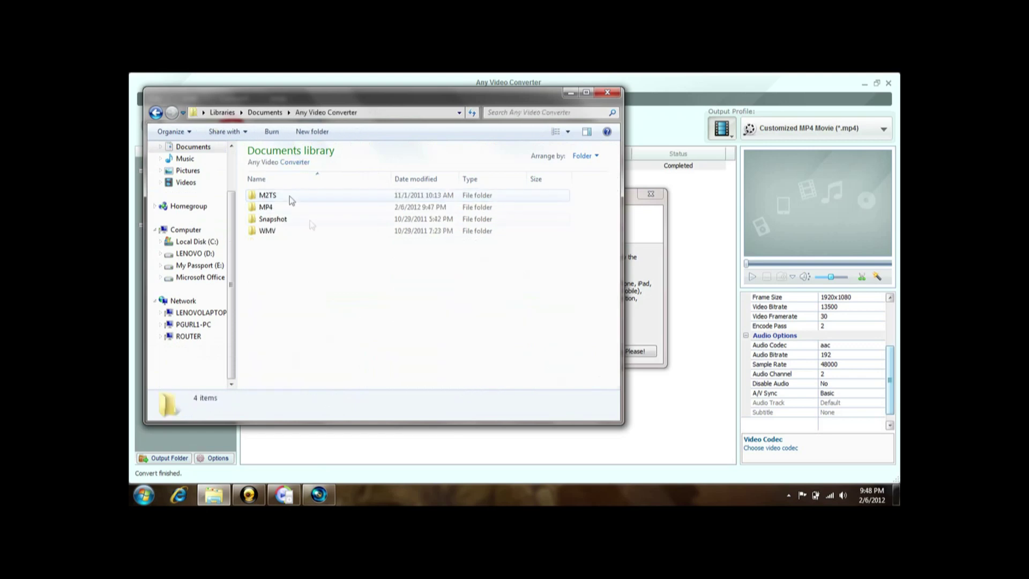
double_click(281, 211)
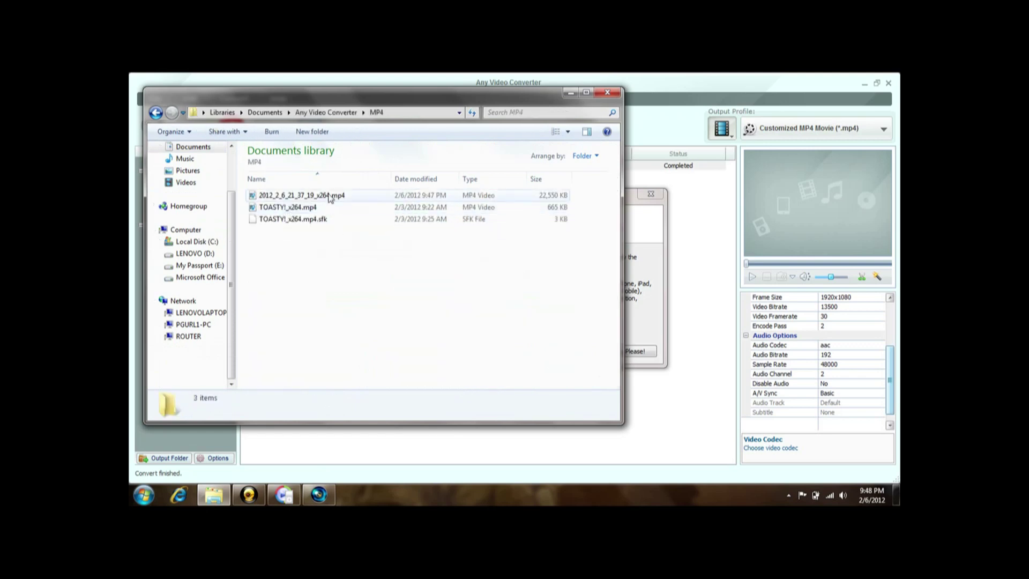
left_click(329, 198)
left_click_drag(329, 198, 420, 395)
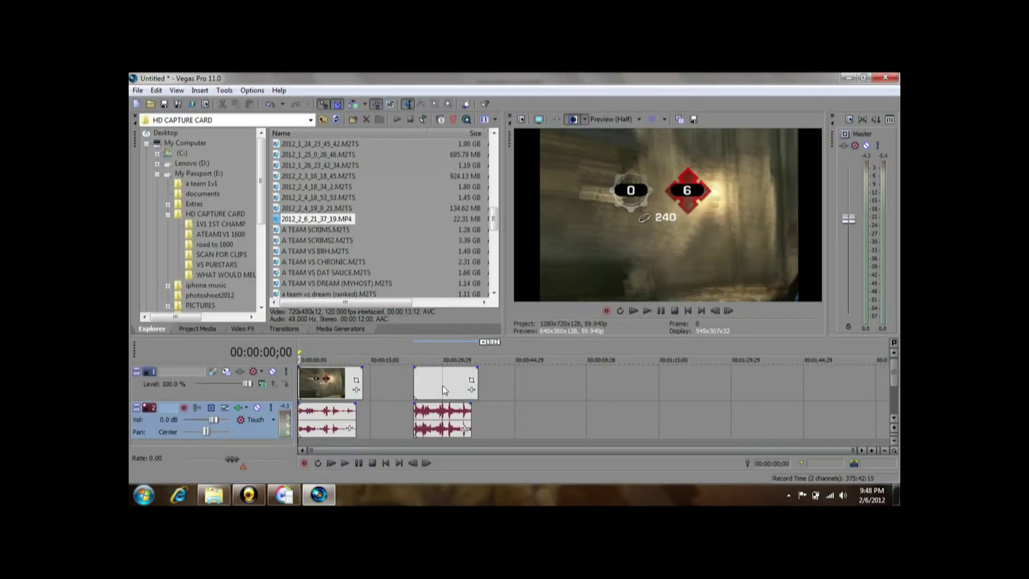
Play the Vegas project from the start, raising the preview Rate to reach the converted clip
left_click(401, 383)
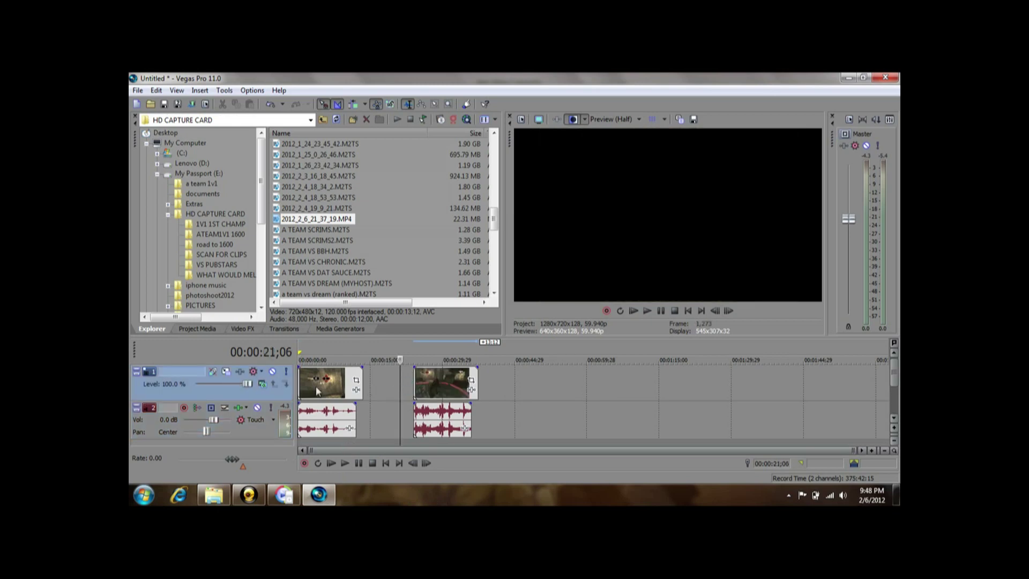
left_click(633, 311)
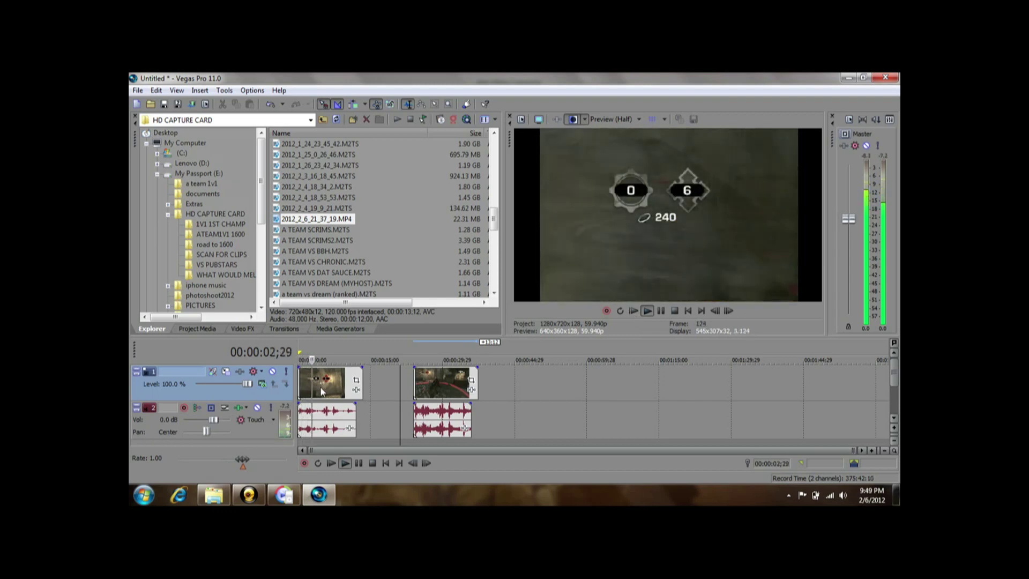
left_click_drag(245, 460, 285, 482)
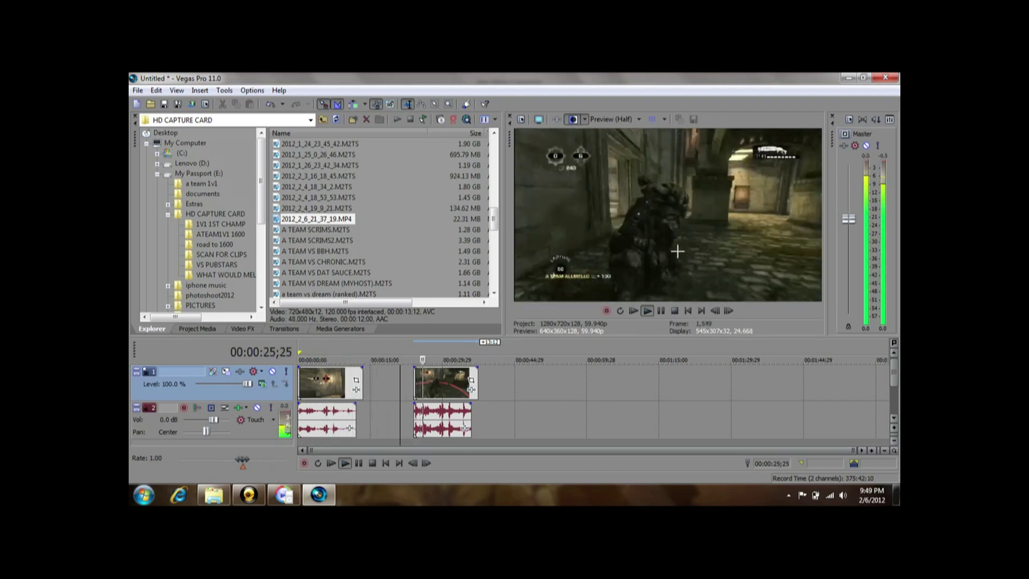